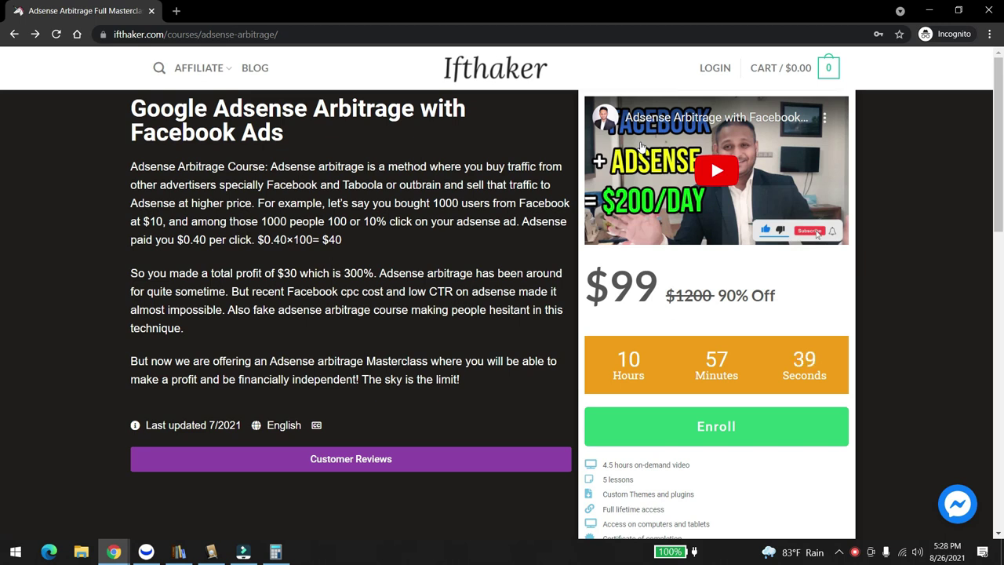
- Search the web for 'rode NT usb mini' and preview the first image result
click(174, 11)
text(rode NT )
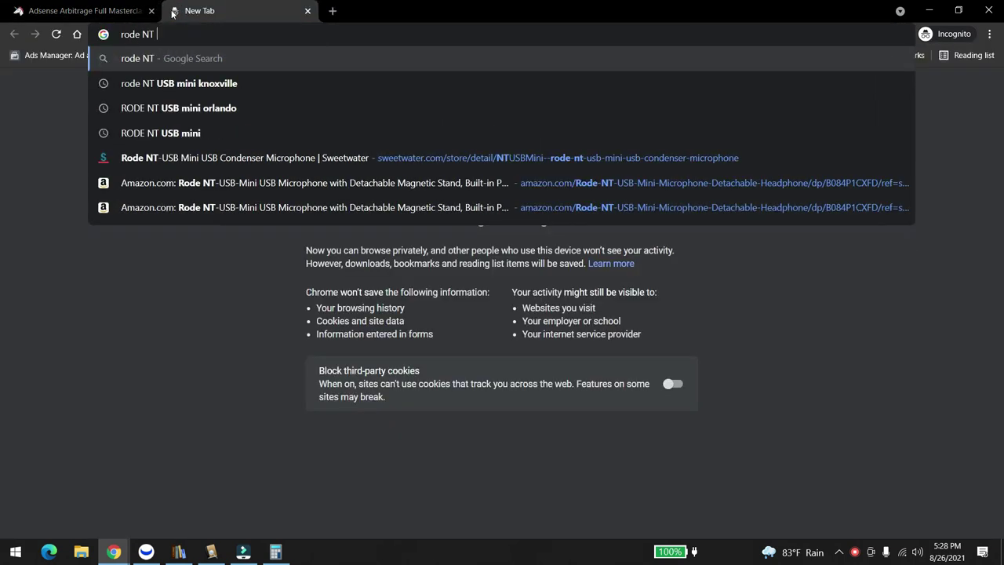
text(usb mini)
key(Return)
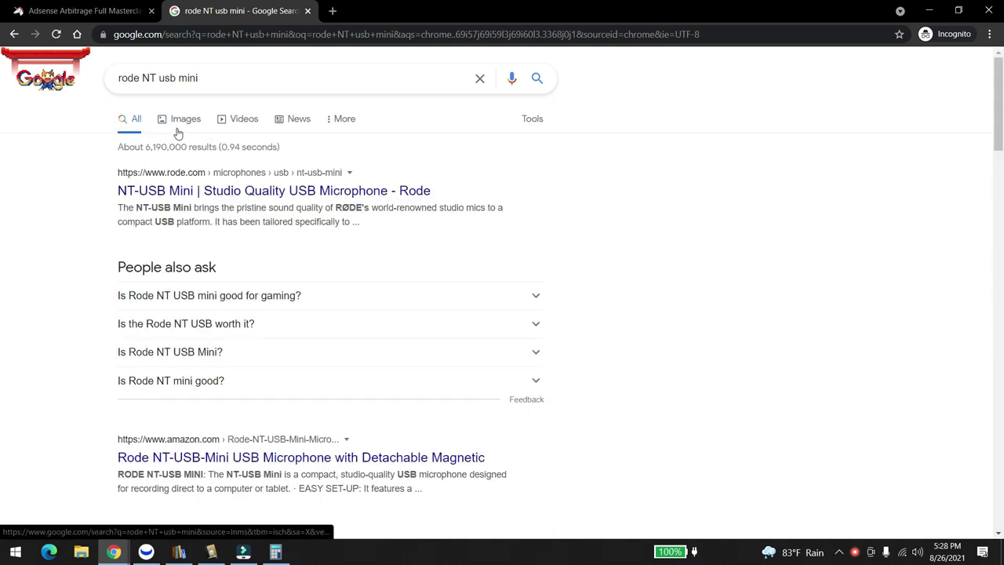
click(177, 130)
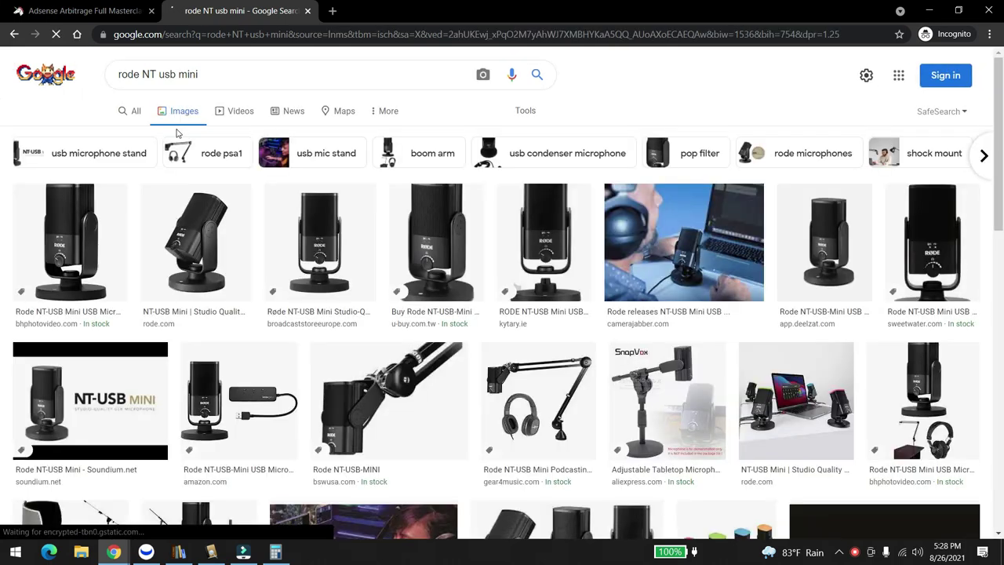
click(111, 249)
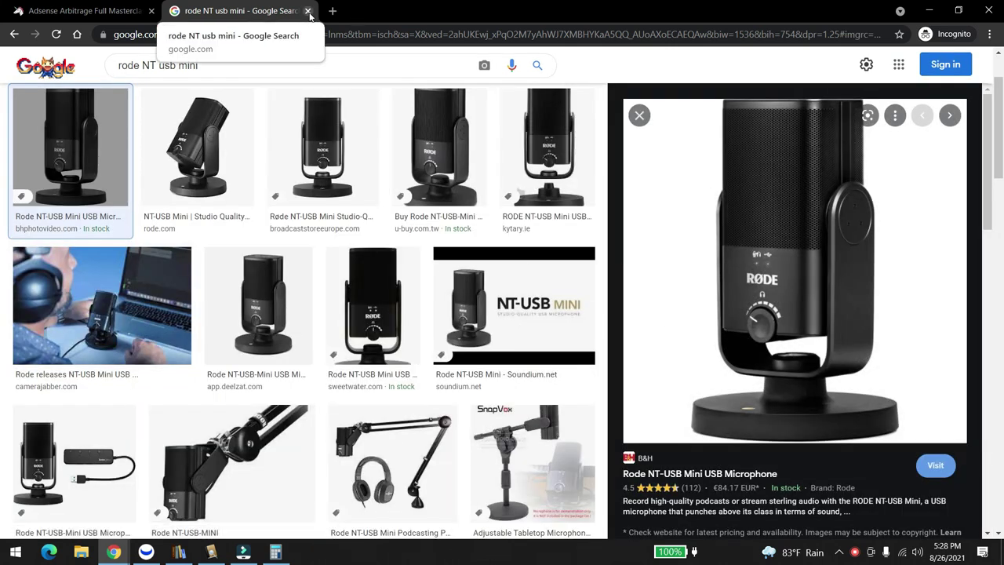
- Close the search tab and review the course page's $99 price section
click(308, 11)
click(13, 222)
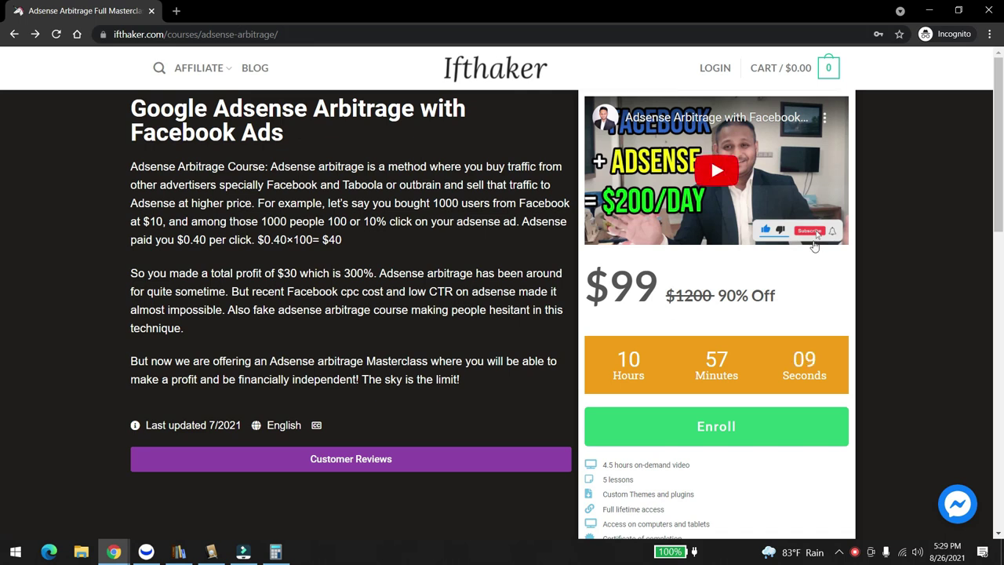
drag(662, 284, 575, 306)
click(518, 306)
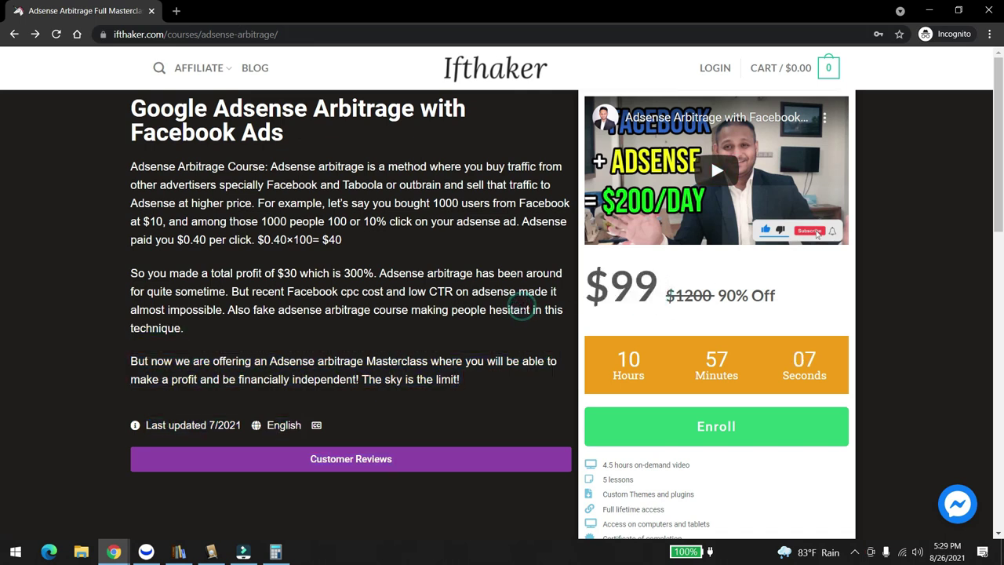
scroll(507, 355, down, 3)
scroll(507, 355, up, 3)
scroll(506, 356, down, 3)
scroll(507, 356, up, 3)
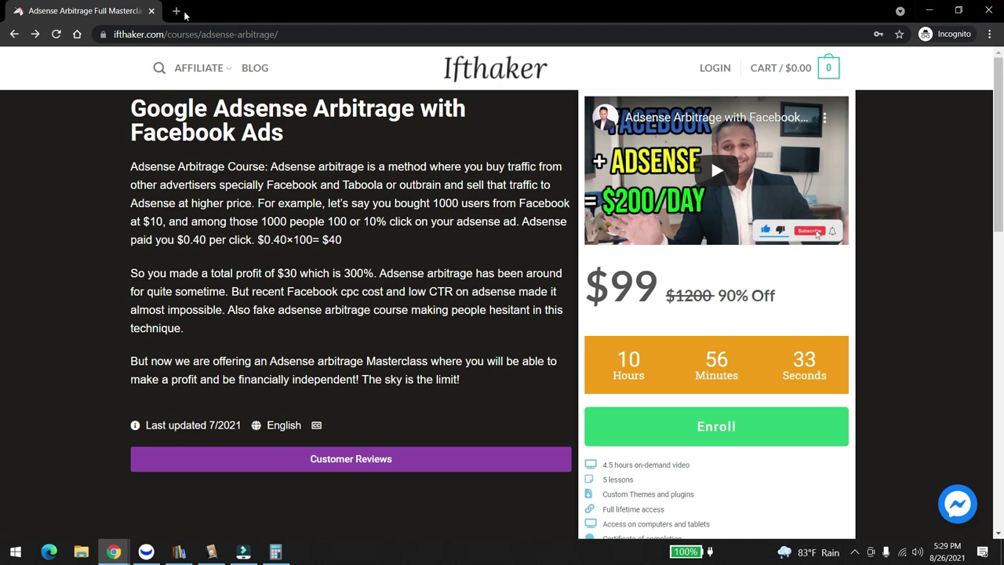
- Minimize the course window, switch to the AdSenseReport spreadsheet and close the unused new tab
click(922, 8)
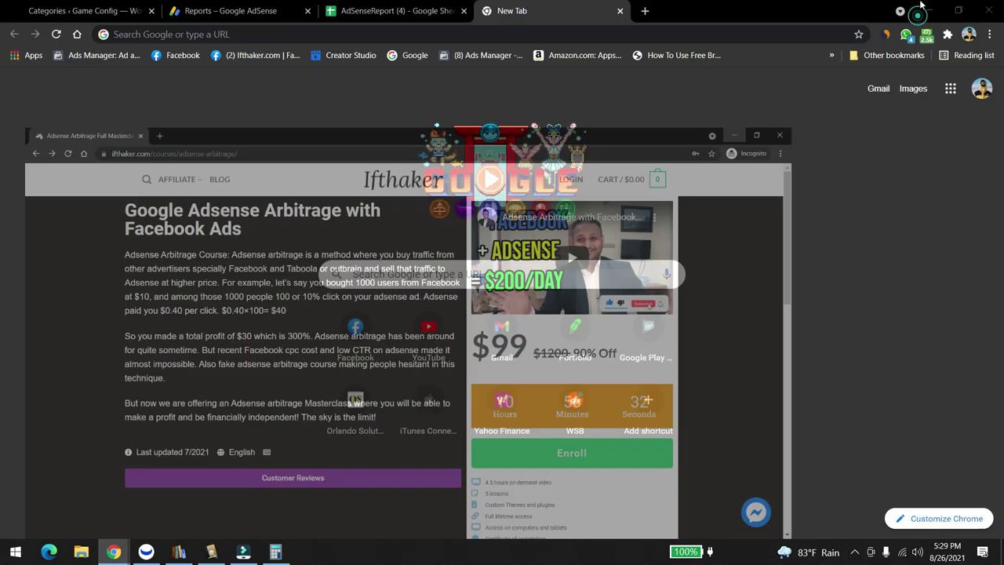
click(396, 10)
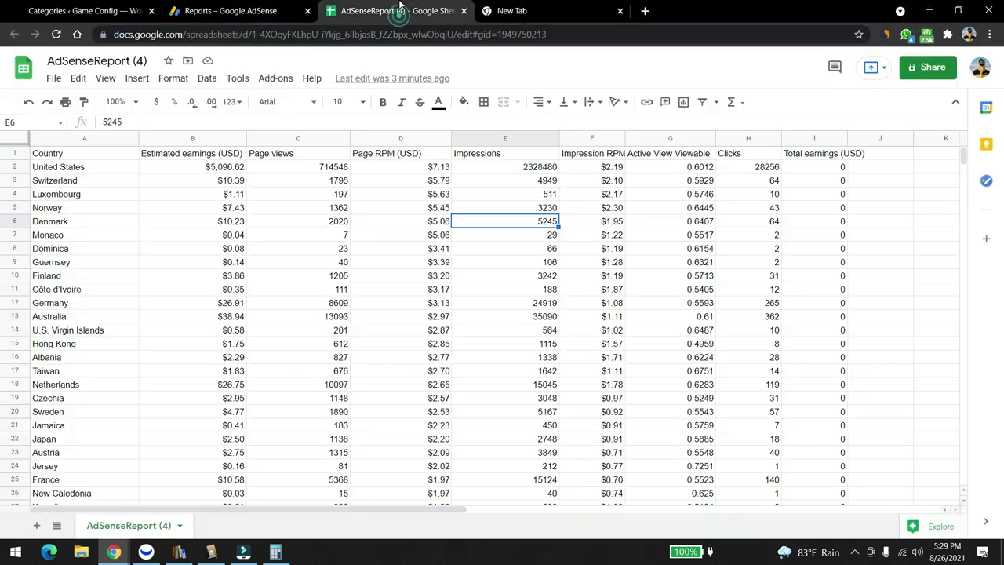
click(620, 10)
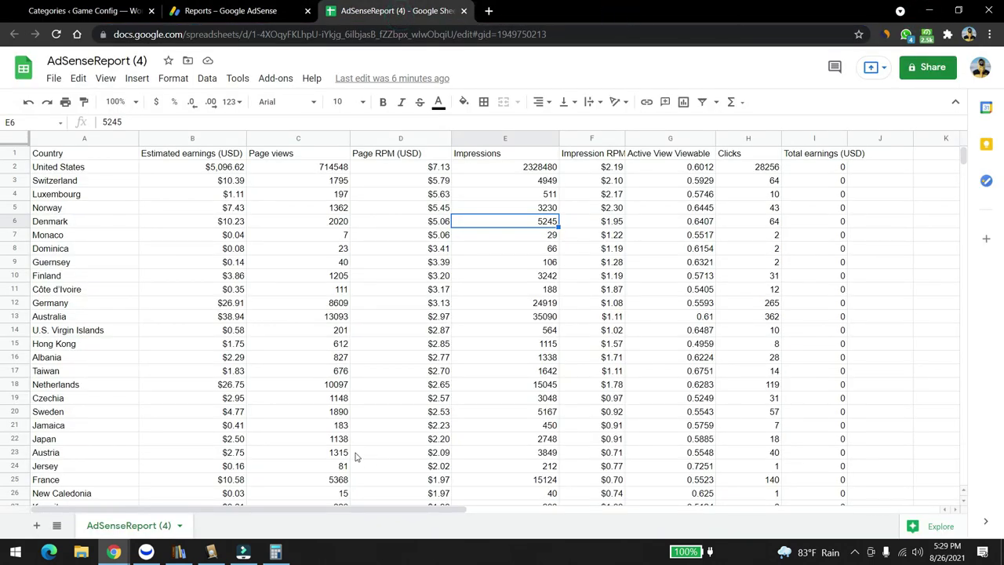
- Point out the United States row's country entry and its $5,096.62 earnings
click(237, 171)
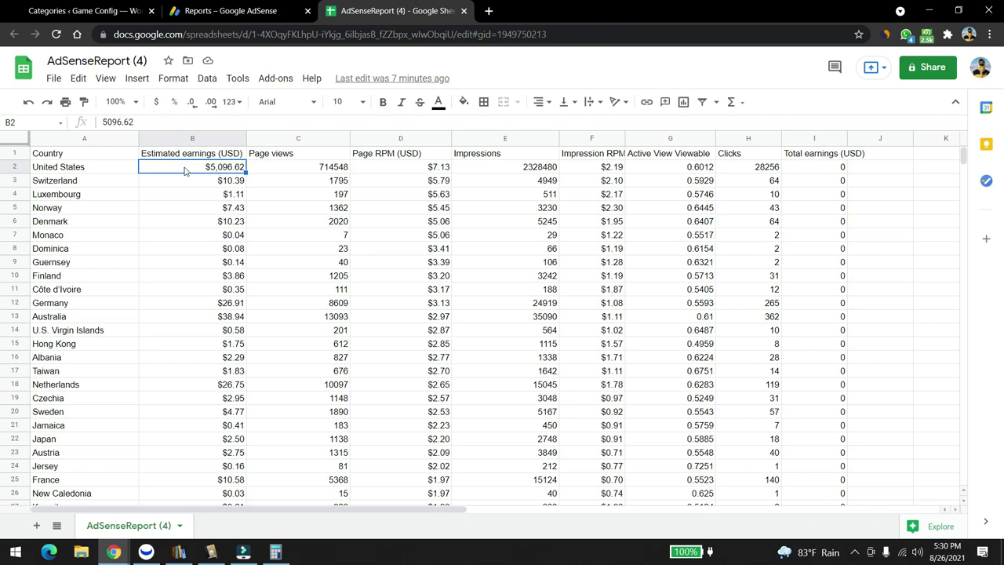
click(82, 172)
click(162, 169)
click(109, 171)
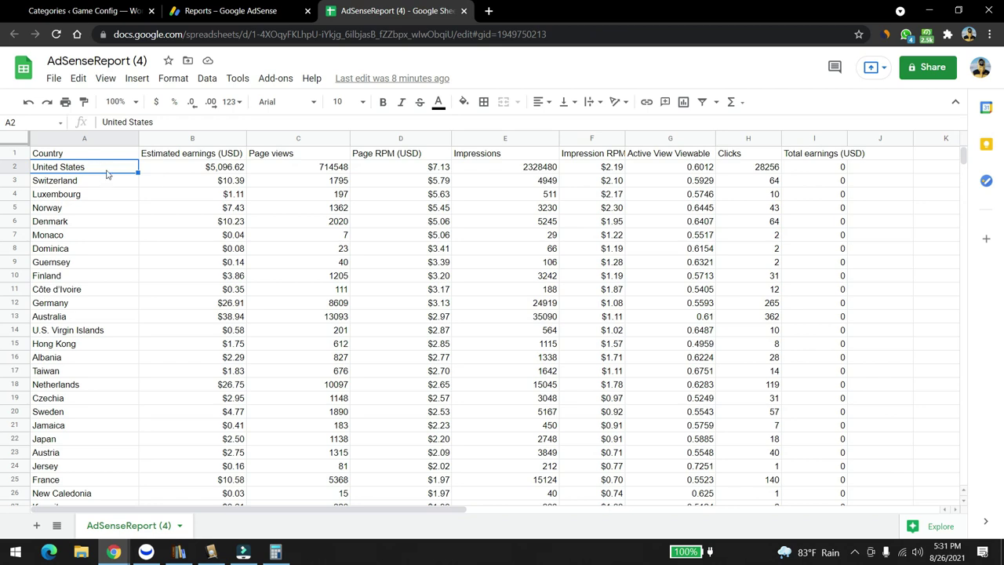
click(162, 170)
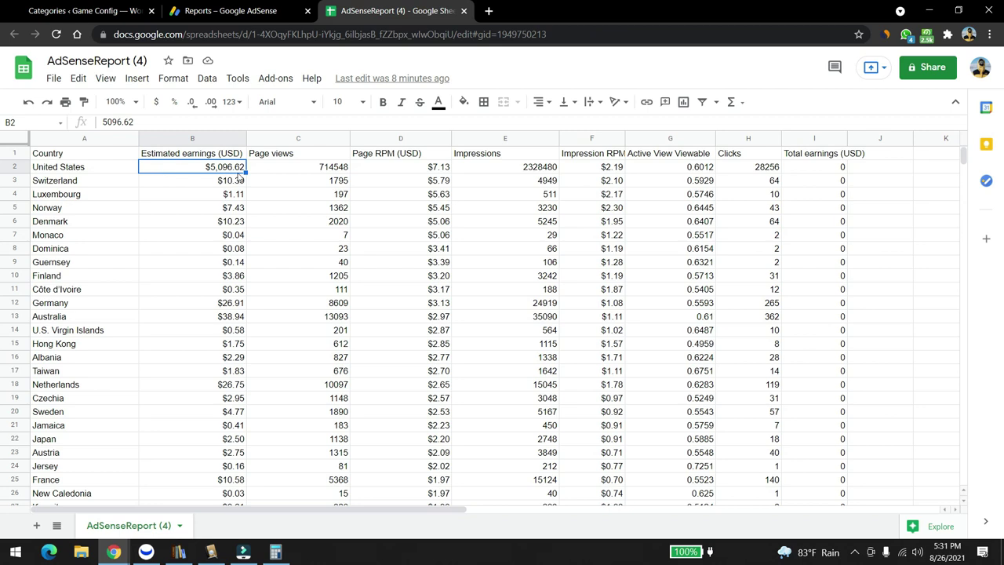
click(305, 173)
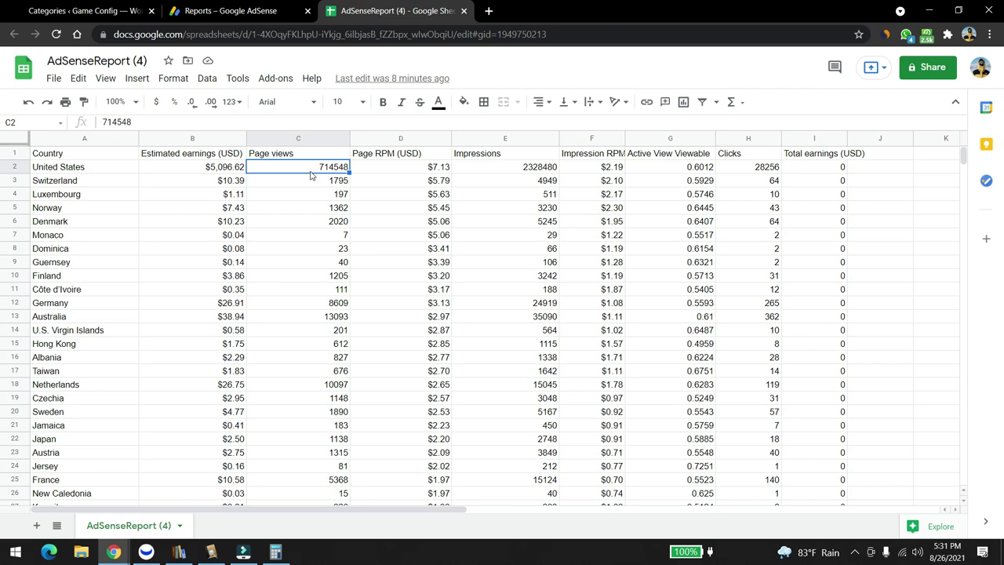
click(463, 172)
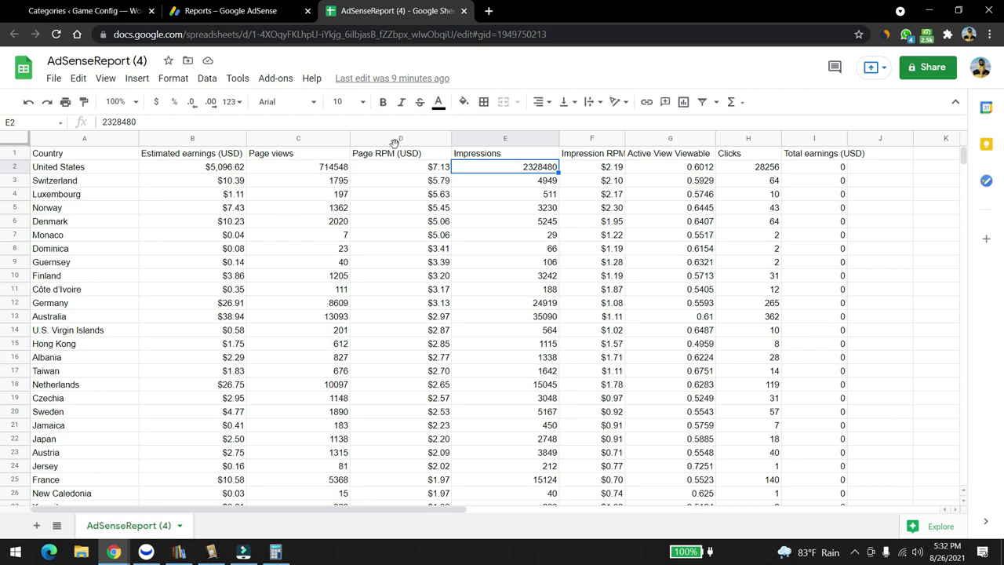
click(407, 170)
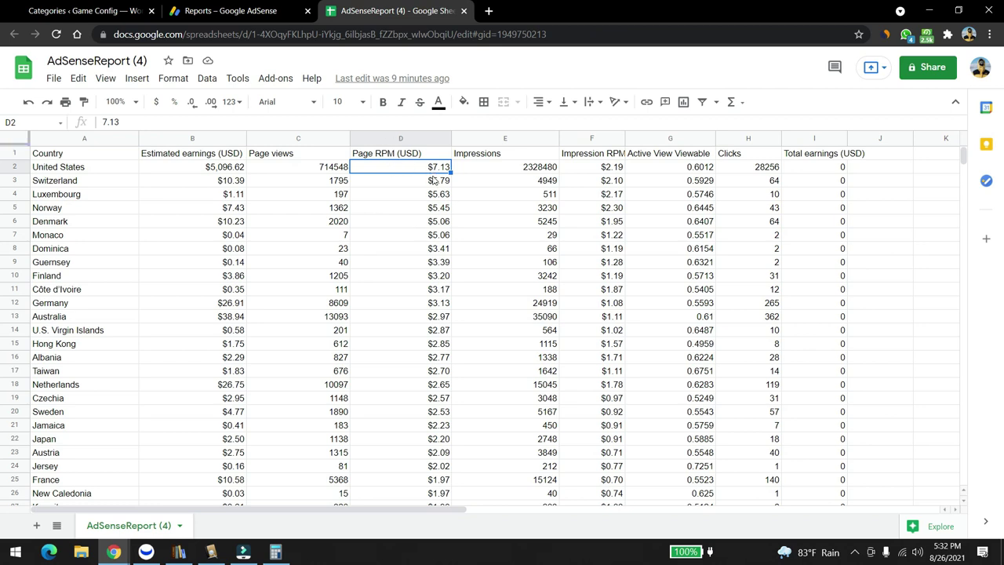
click(438, 169)
click(437, 181)
click(430, 172)
click(243, 170)
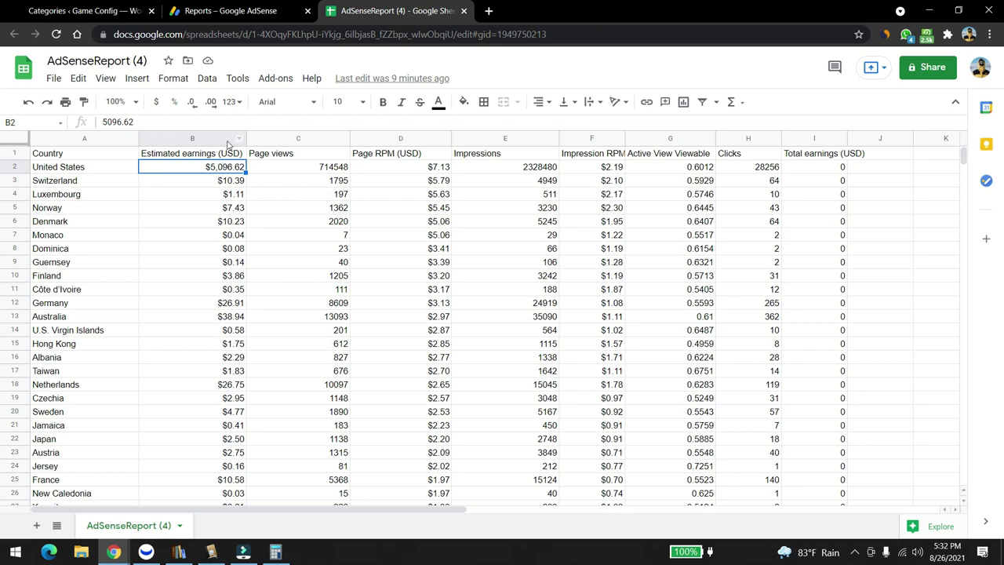
click(533, 164)
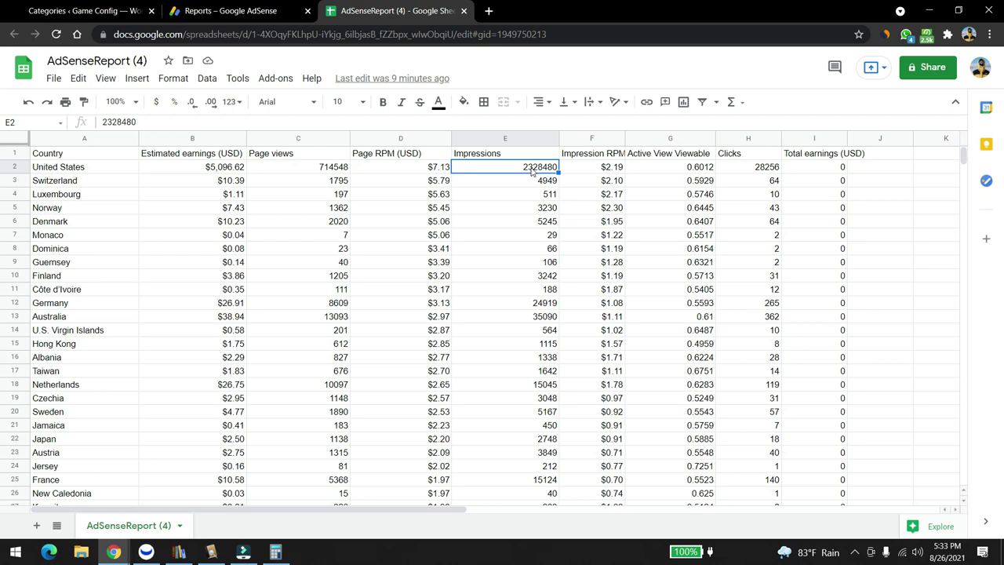
click(595, 171)
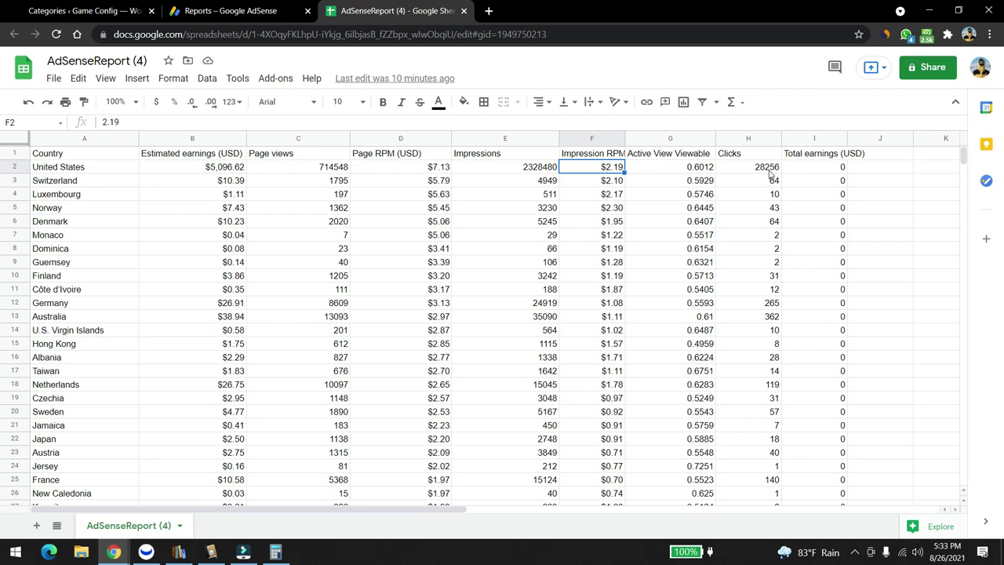
- Open Calculator and move it left, then open the Adsense Protector page from the 'ifth' suggestion
click(271, 553)
drag(757, 96, 343, 122)
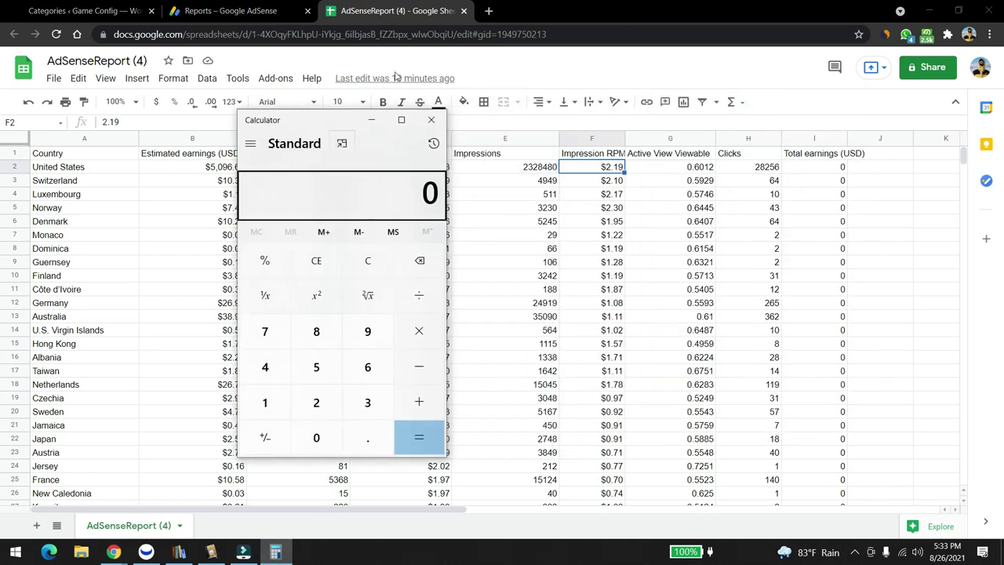
click(498, 11)
text(adsea)
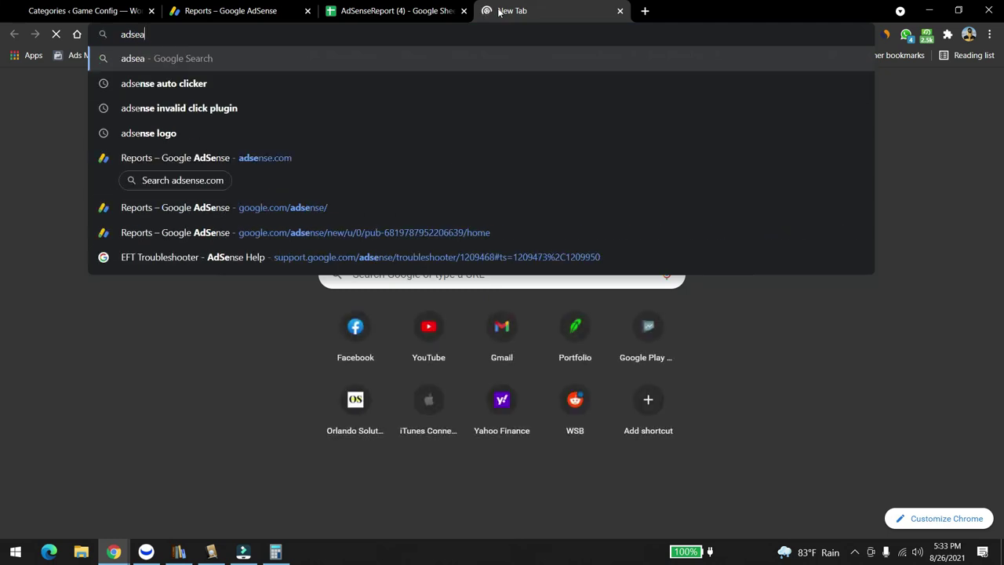
key(BackSpace)
key(BackSpace)
key(BackSpace)
key(BackSpace)
key(BackSpace)
text(ifth)
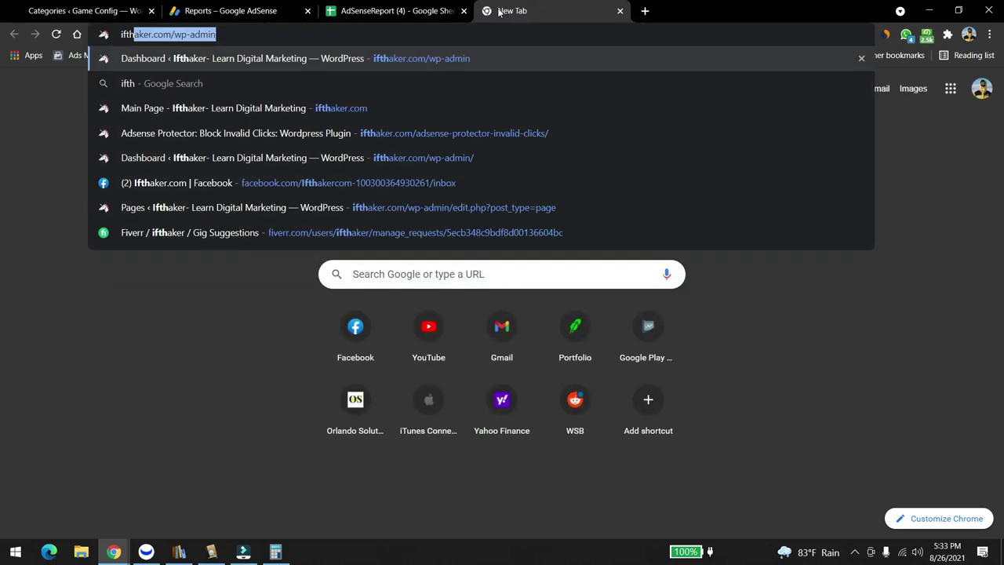
key(Down)
key(Down)
key(Down)
key(Return)
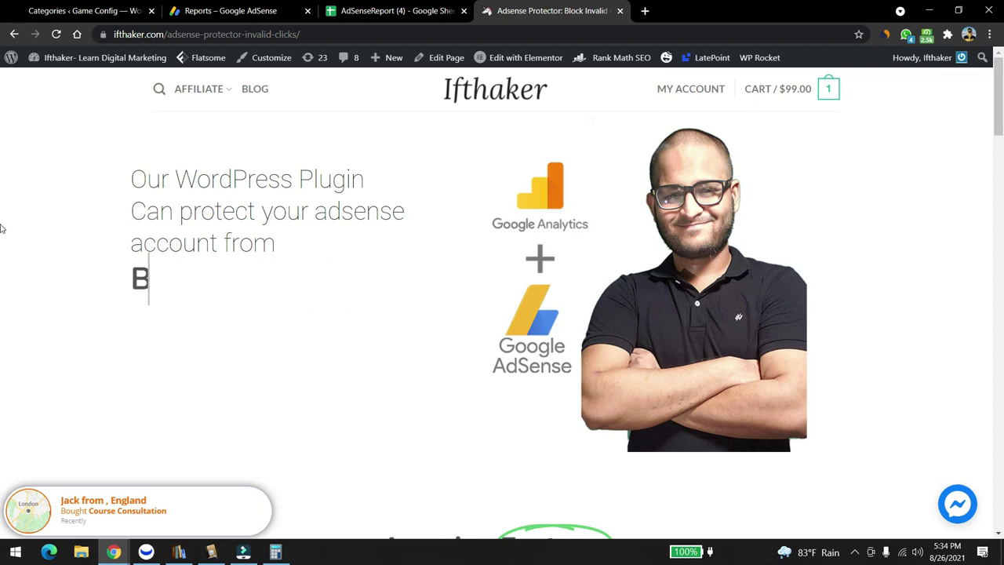
- Browse the Adsense Protector page and its $0 ADVANCE plan, then return to the AdSenseReport (4) sheet
scroll(141, 240, down, 15)
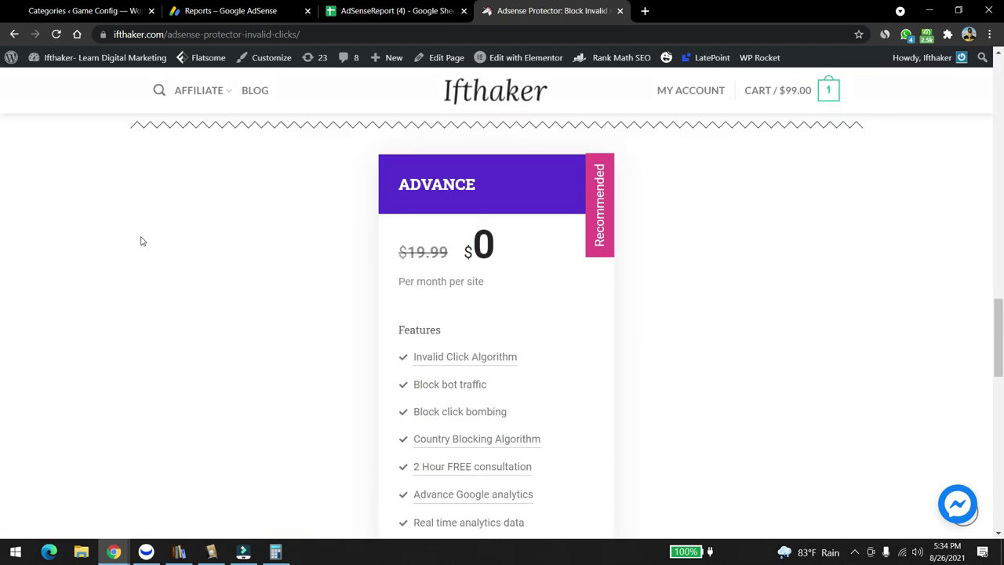
double_click(483, 244)
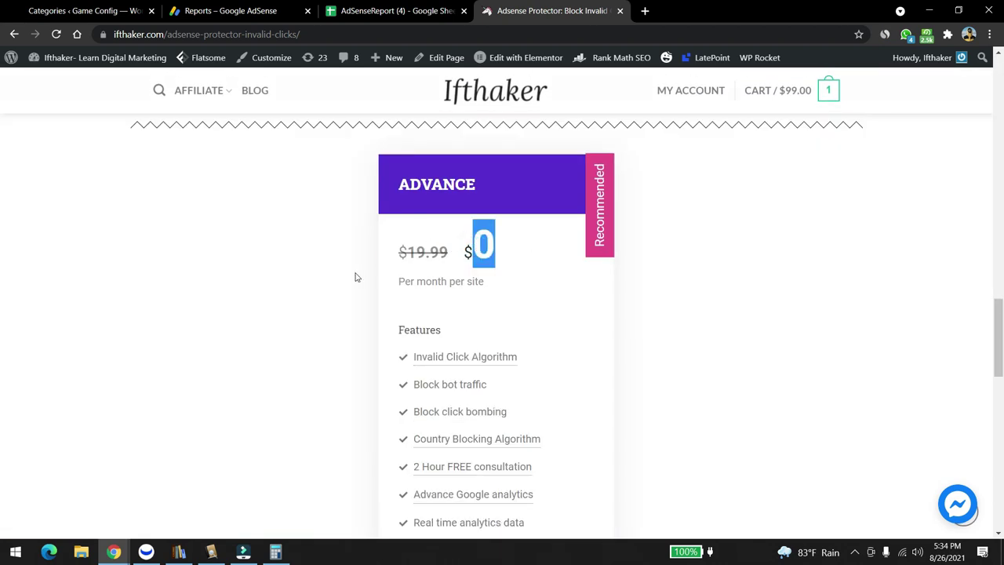
click(354, 272)
scroll(274, 284, down, 8)
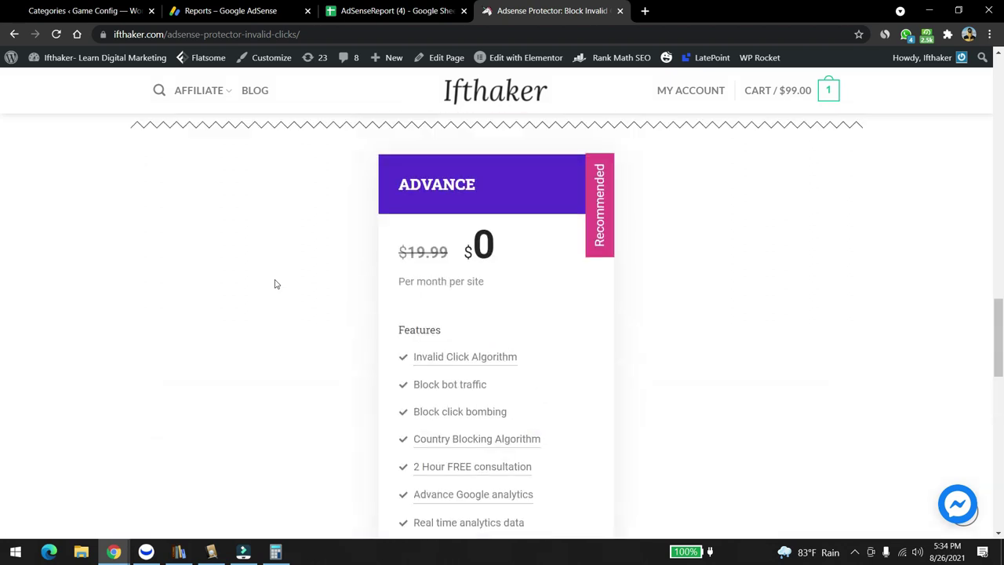
scroll(274, 284, down, 8)
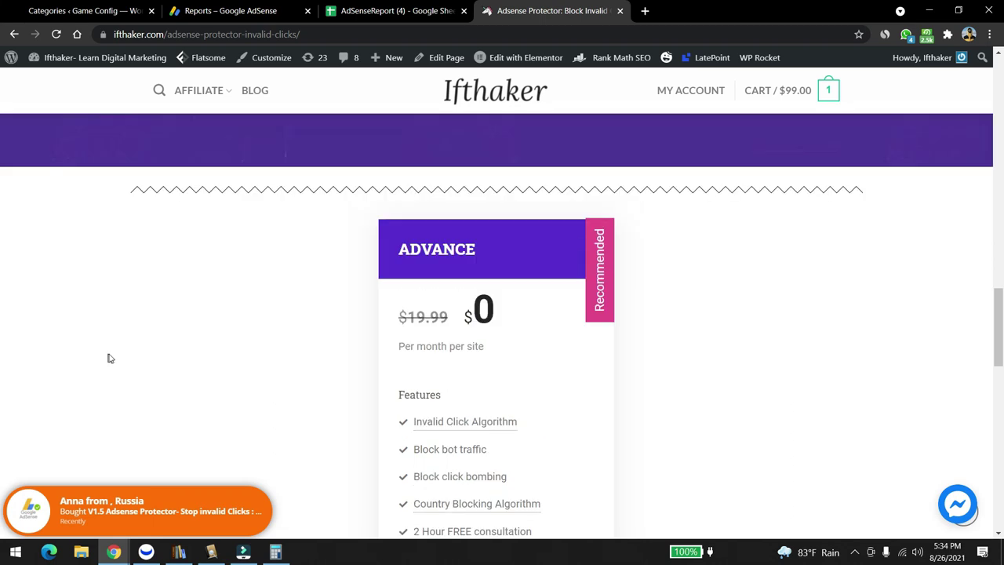
scroll(107, 354, down, 8)
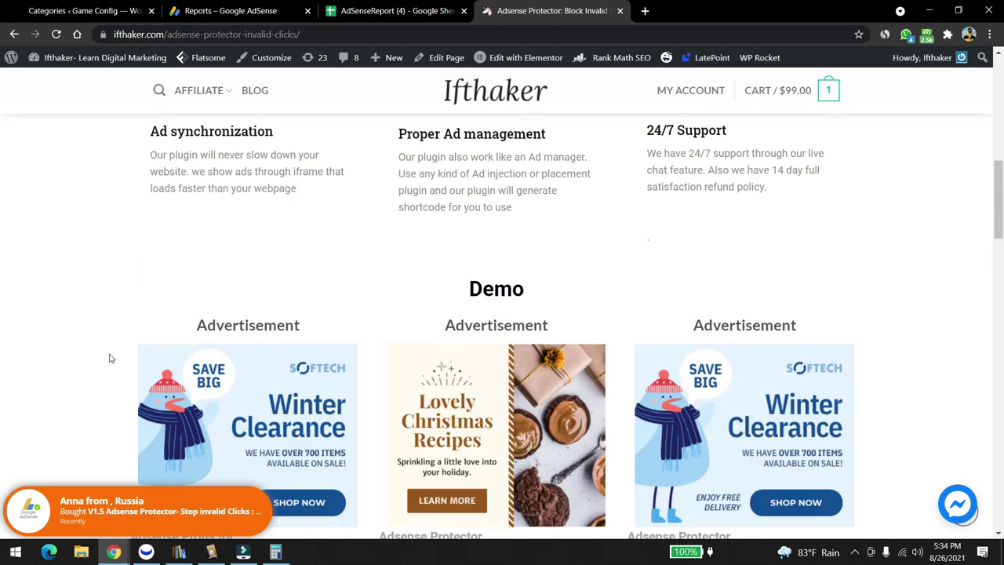
scroll(110, 359, up, 3)
scroll(110, 359, down, 11)
scroll(110, 348, up, 14)
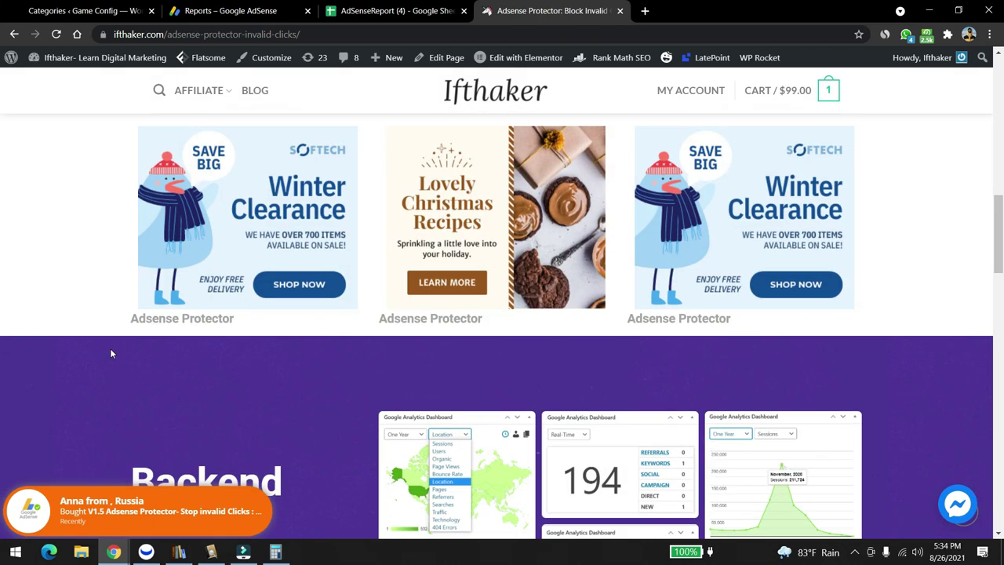
scroll(112, 354, up, 3)
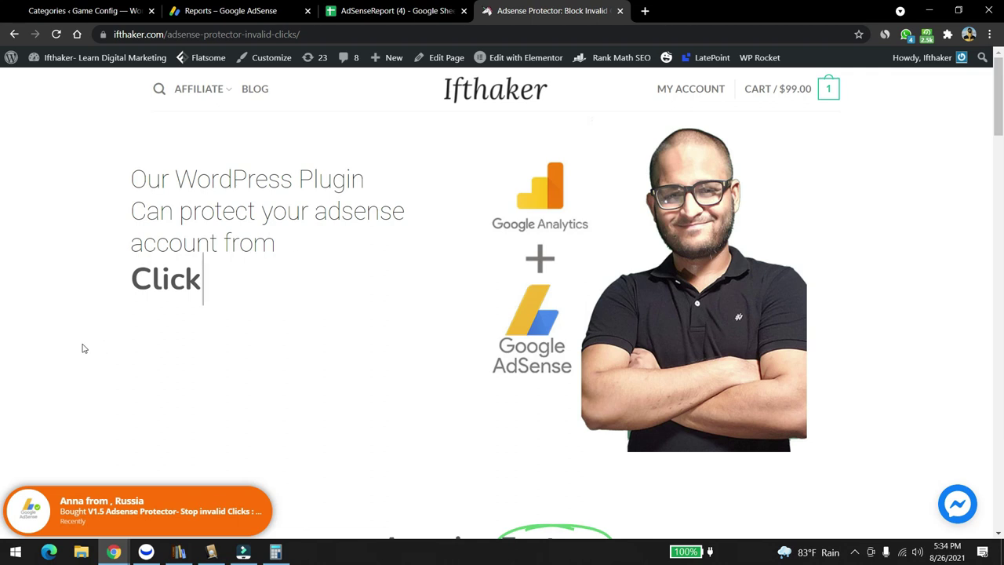
scroll(71, 345, down, 10)
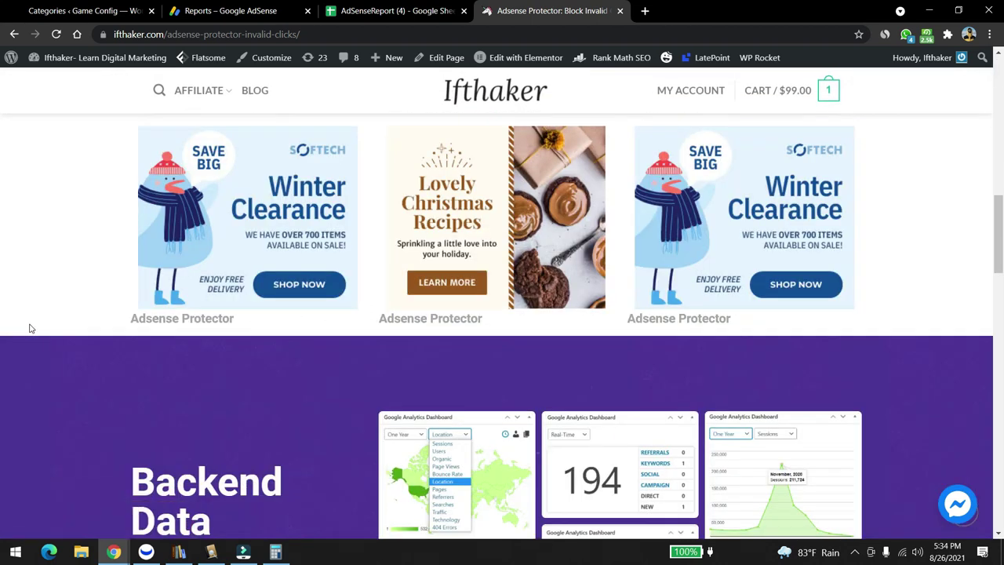
scroll(30, 329, down, 3)
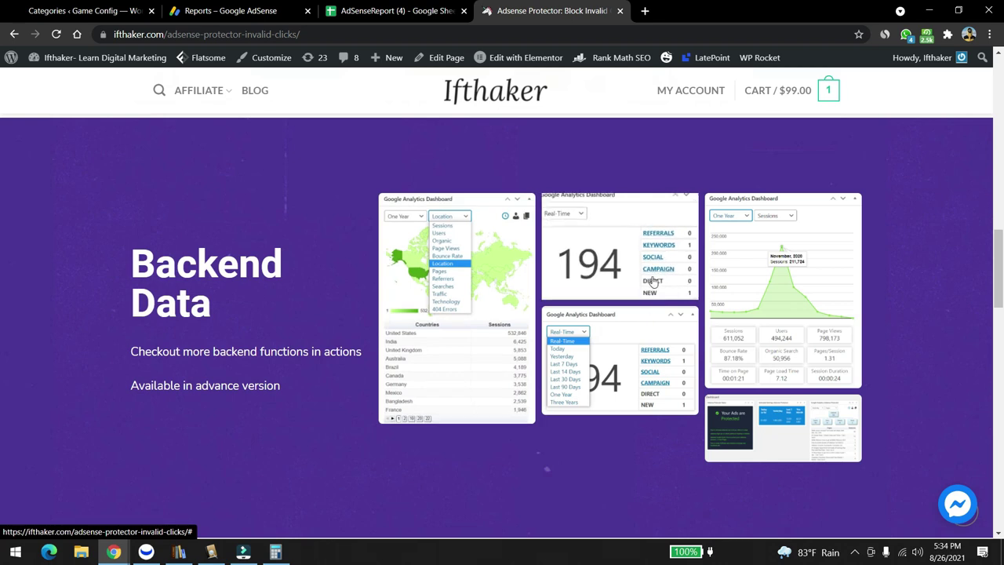
click(385, 11)
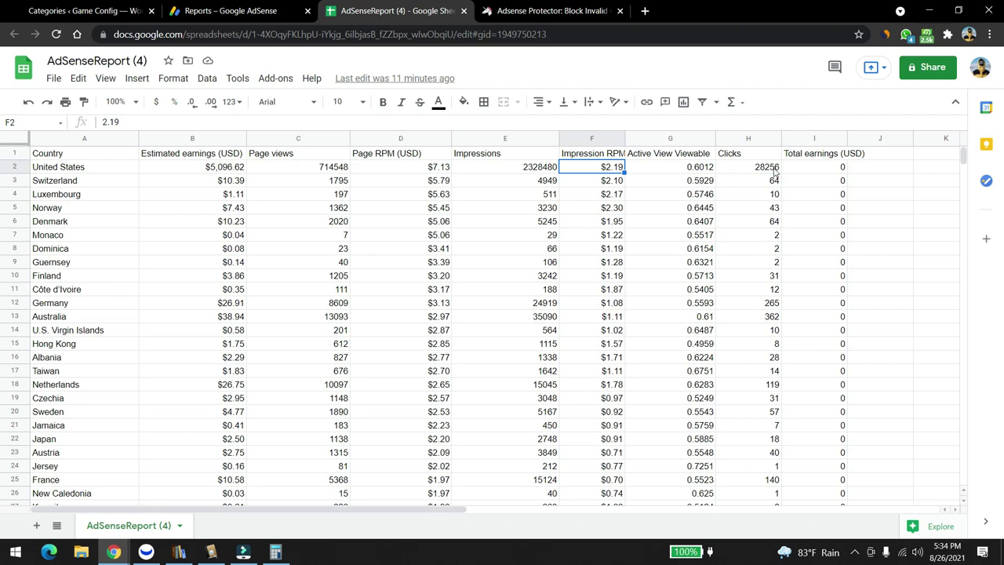
- In Calculator, divide the 5096 United States earnings by its 28256 clicks, giving about 0.18
click(277, 553)
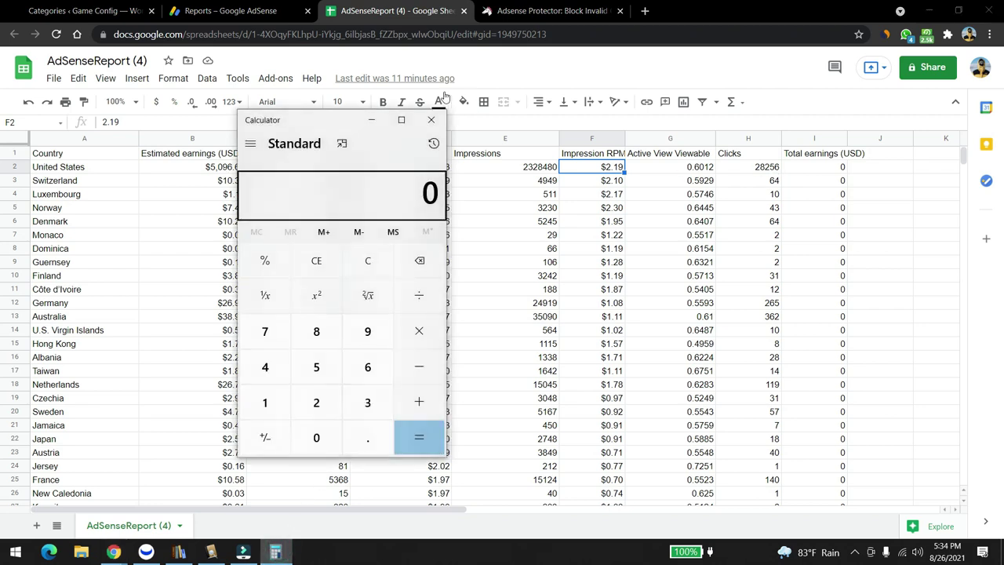
drag(345, 126, 779, 87)
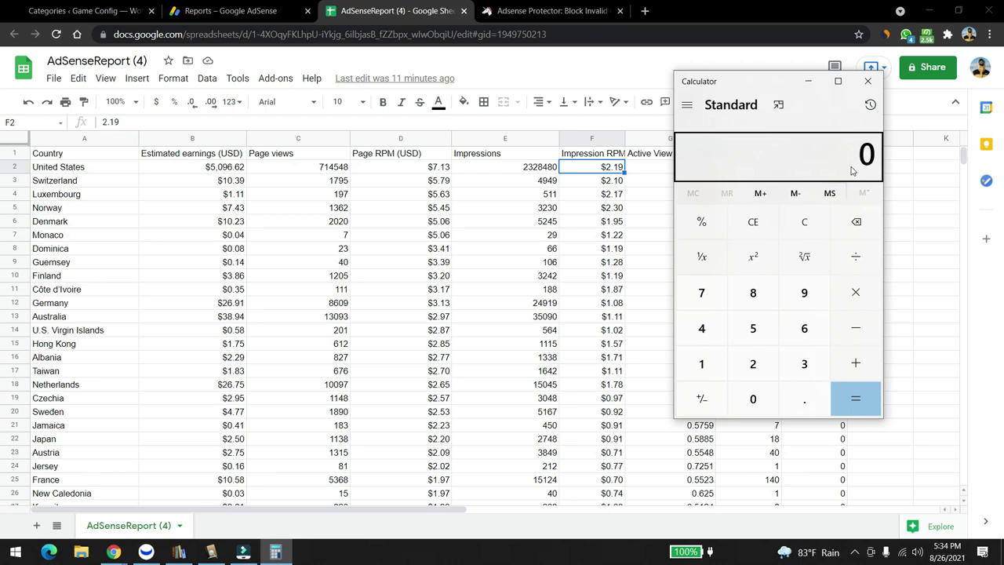
text(5096)
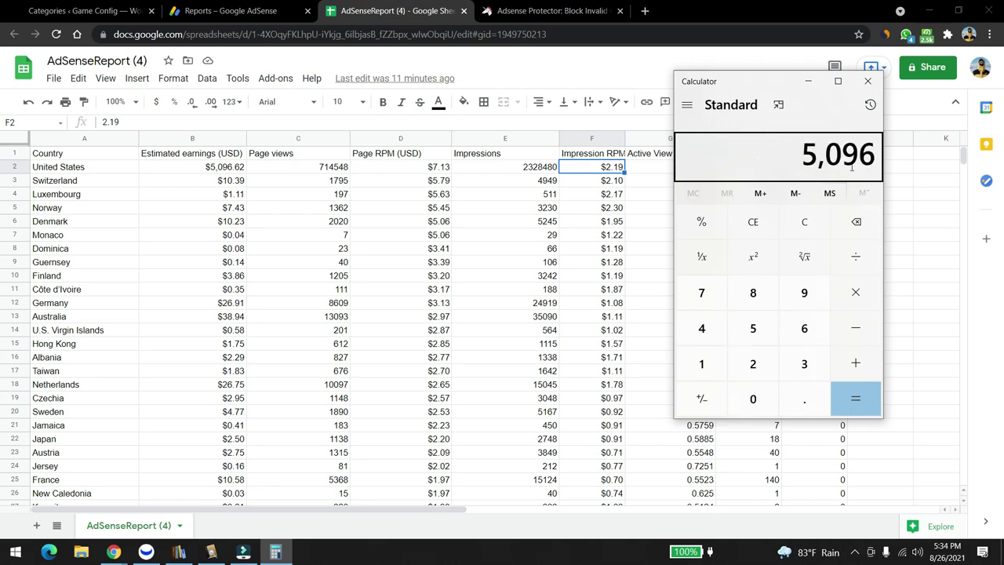
text(18)
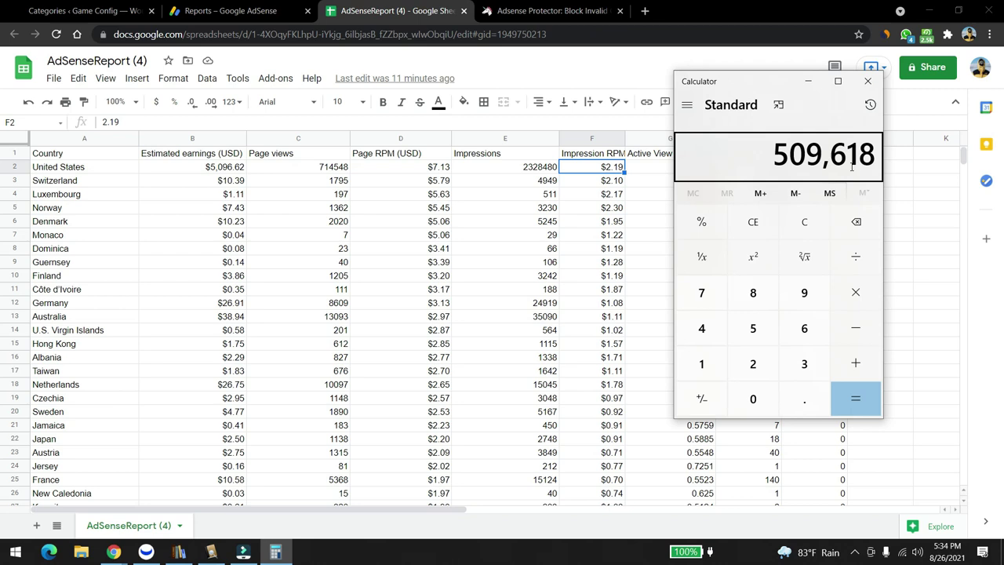
key(BackSpace)
key(BackSpace)
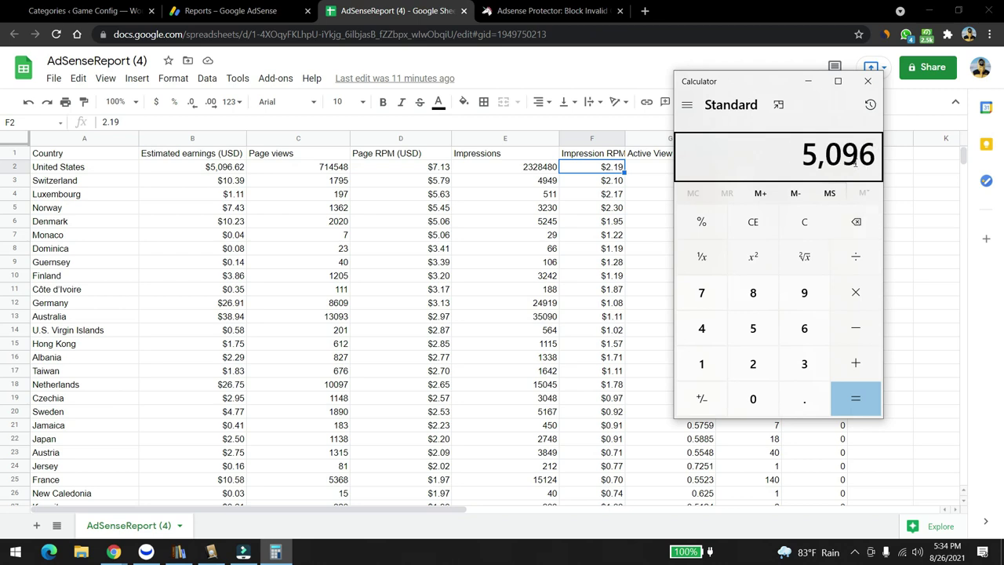
click(857, 264)
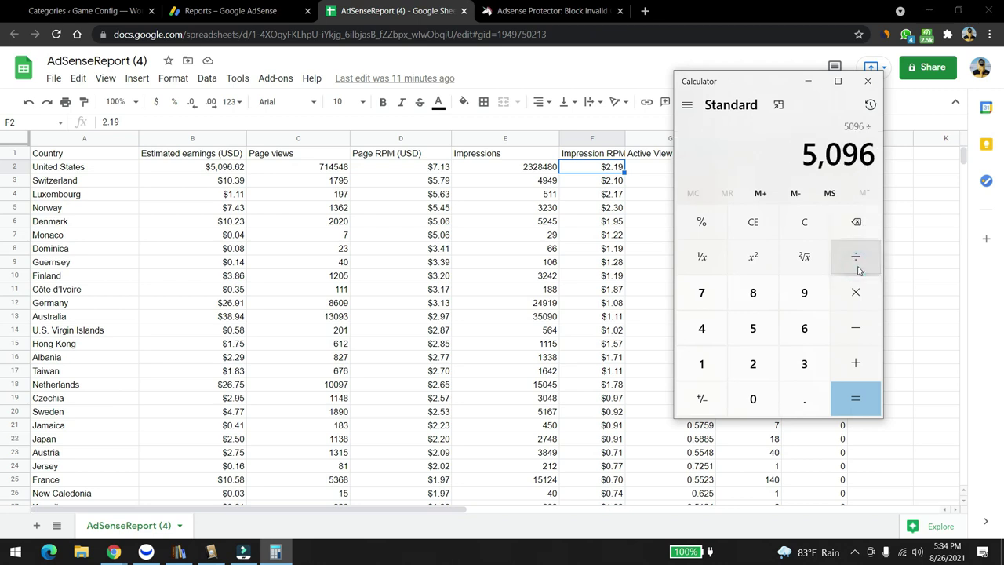
drag(741, 80, 464, 142)
key(1)
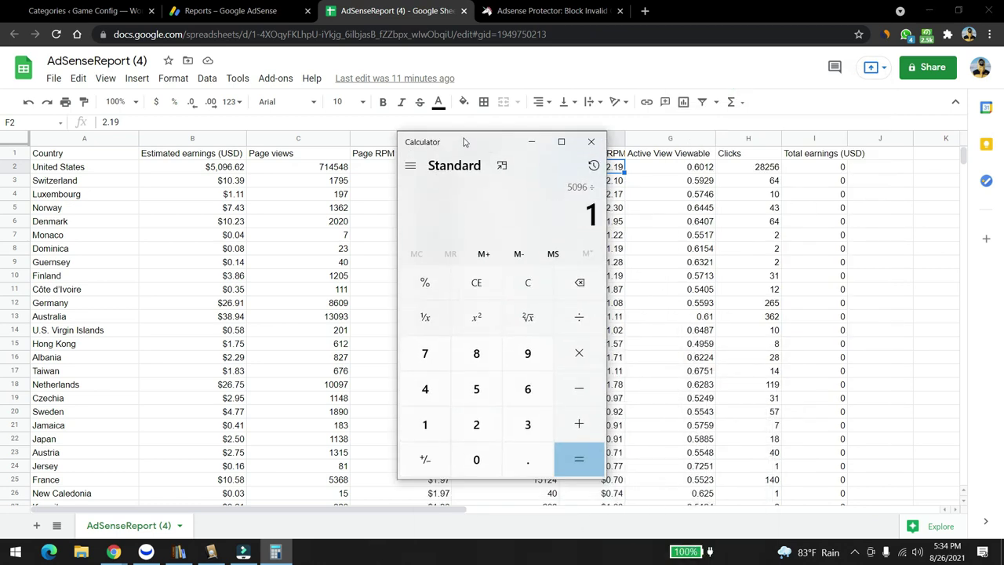
key(BackSpace)
text(282)
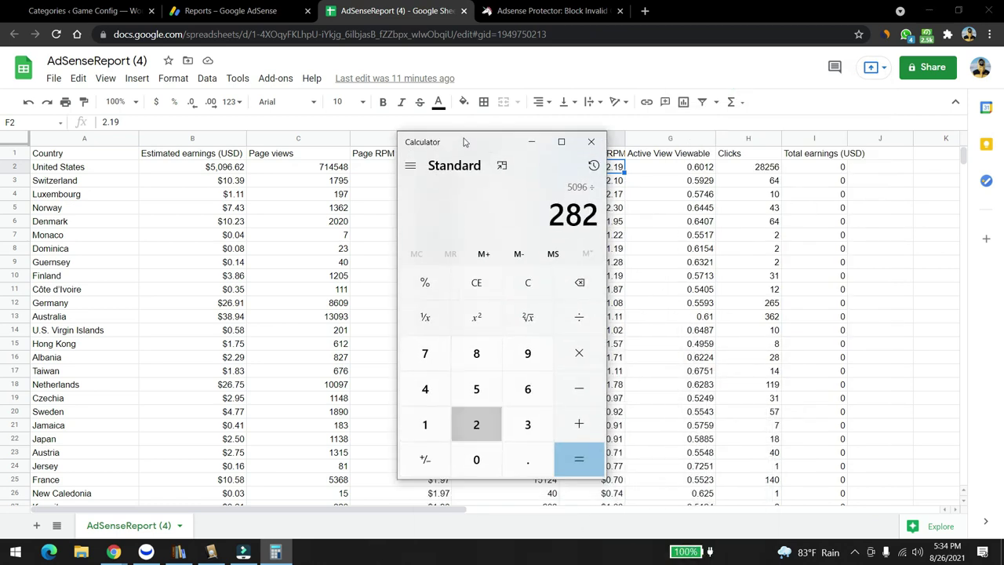
text(56)
key(Return)
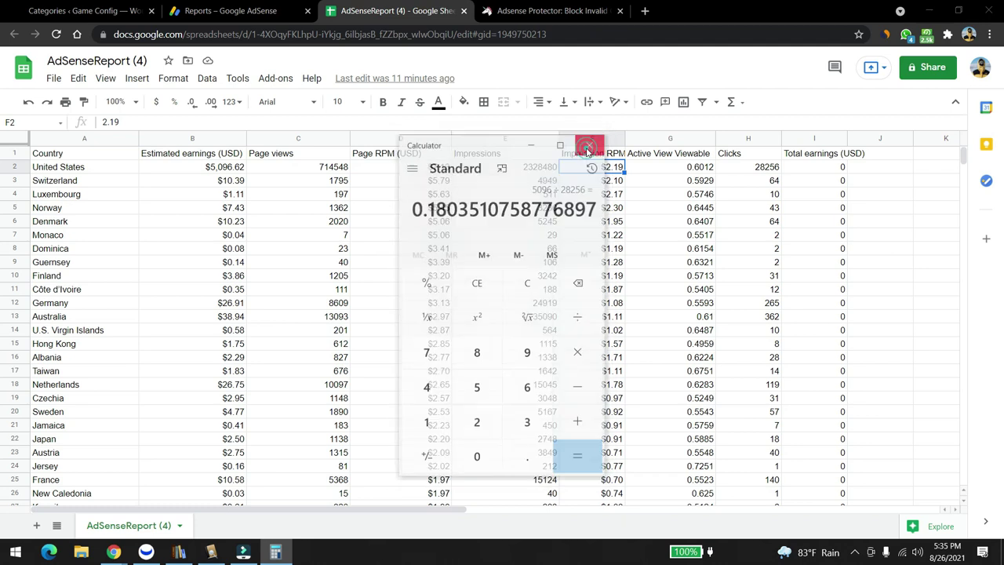
click(586, 149)
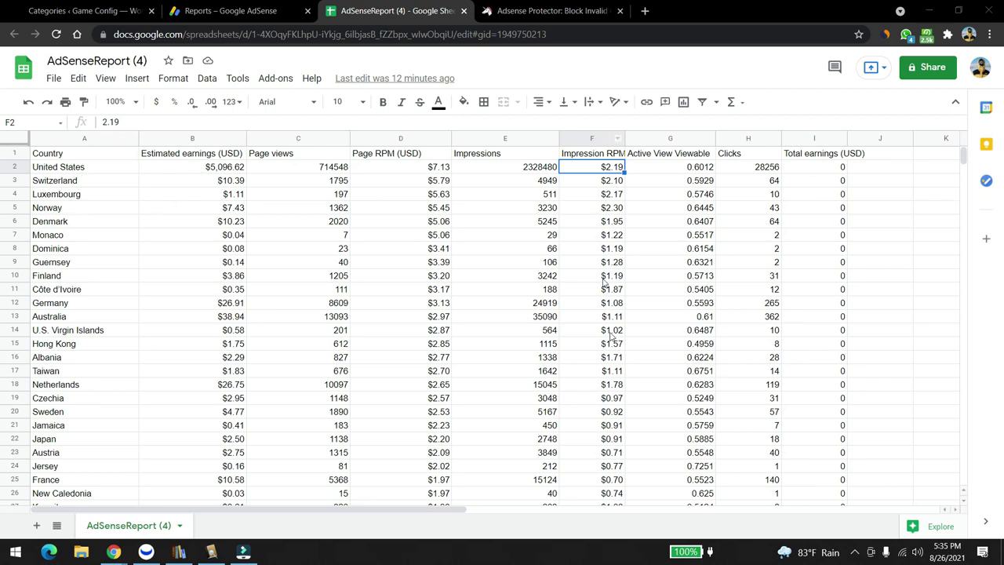
click(694, 170)
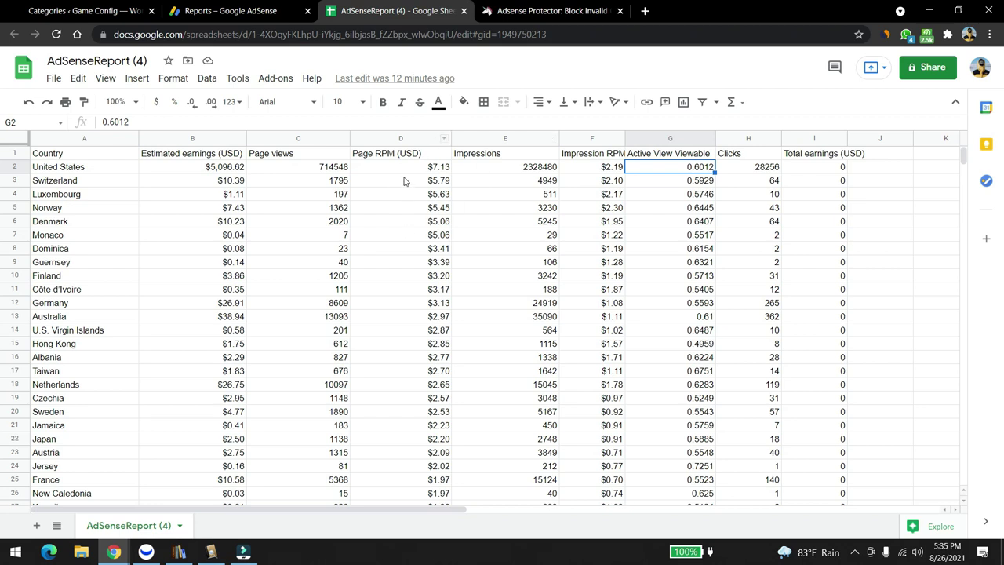
click(444, 183)
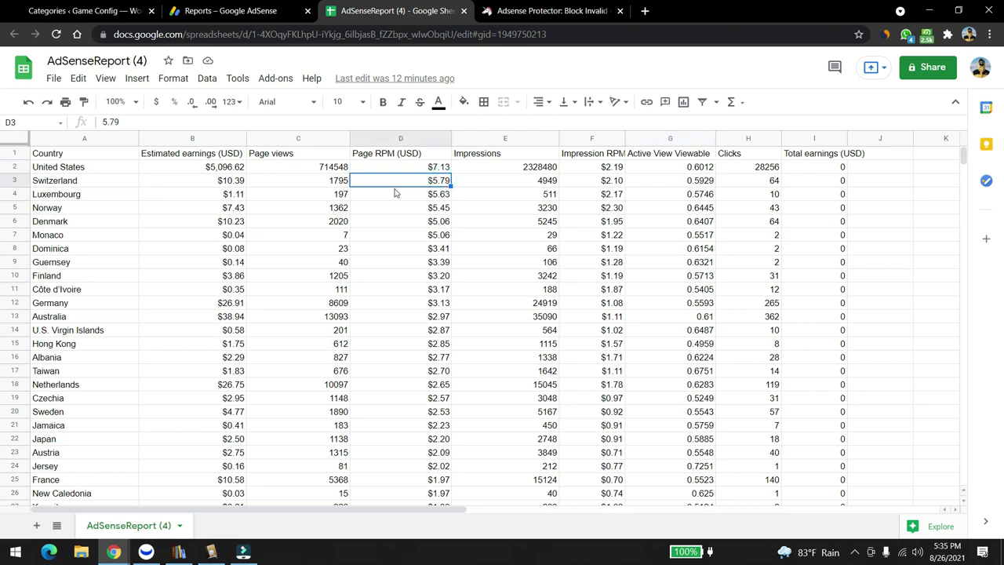
click(114, 185)
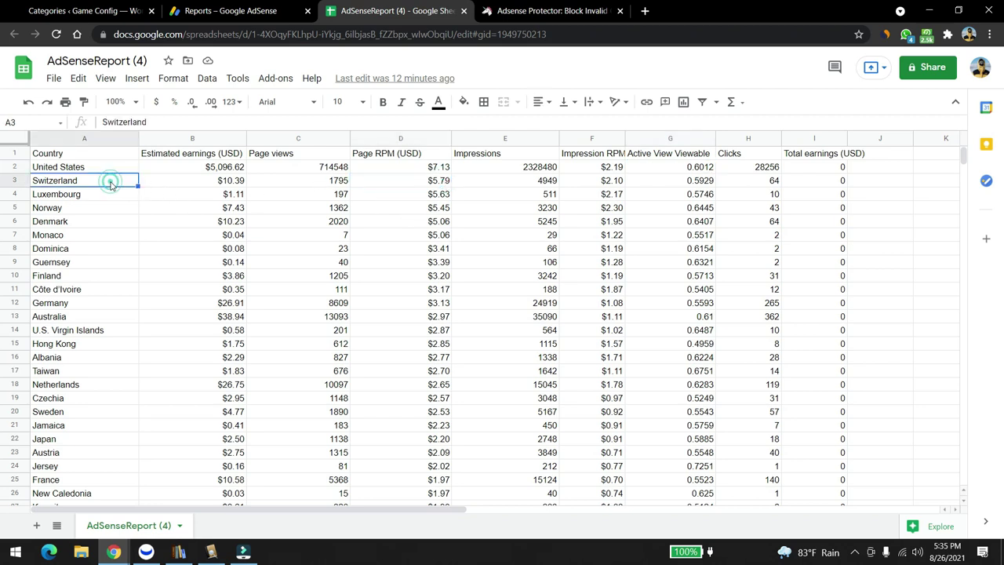
click(205, 182)
click(93, 186)
- Fill cells A3:A10, Switzerland through Finland, yellow, redoing the fill after undoing an accidental fill-down
drag(138, 186, 137, 276)
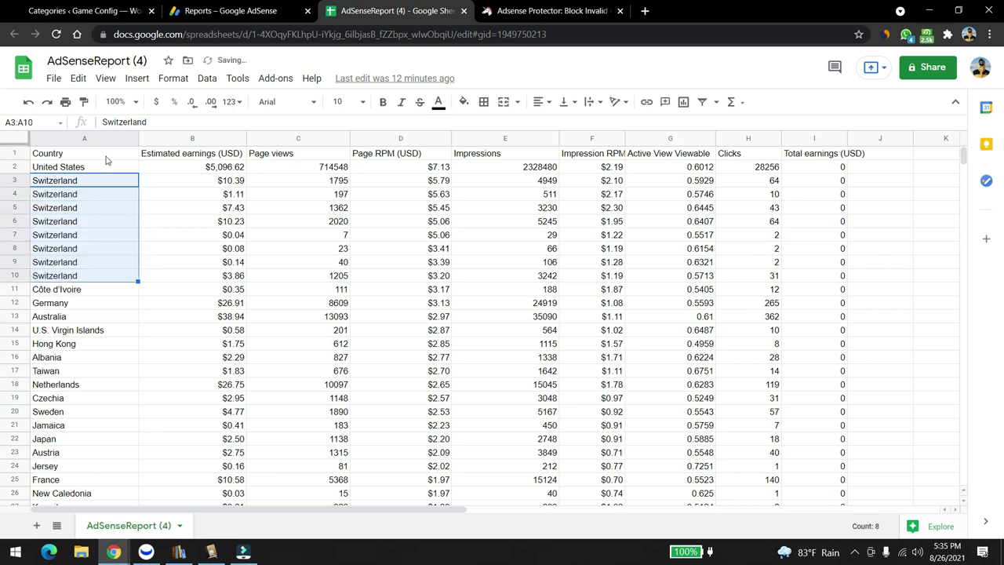
click(464, 103)
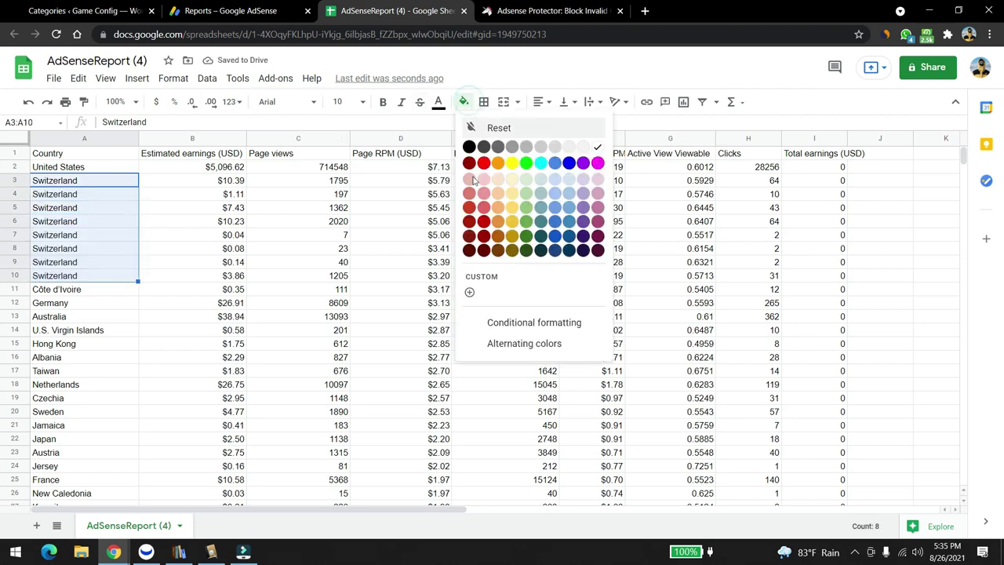
click(511, 163)
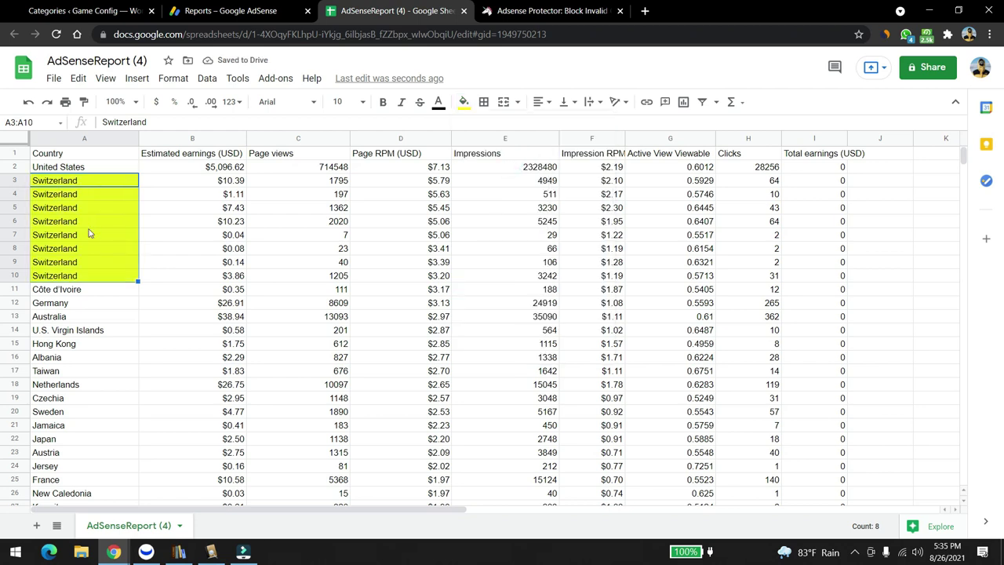
key(ctrl+z)
key(ctrl+z)
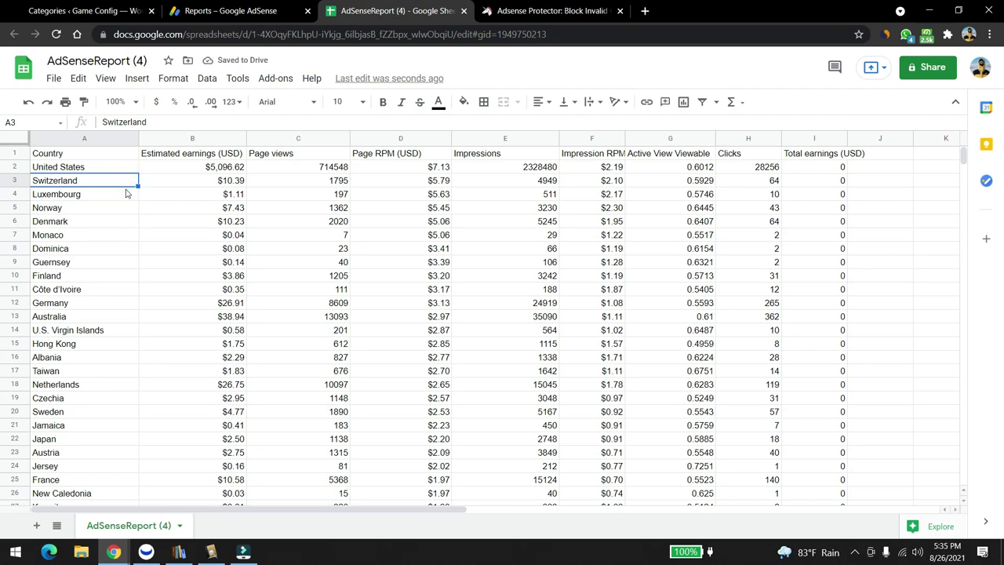
key(shift+Down)
key(shift+Down)
key(shift+Down)
key(shift+Down)
key(shift+Down)
key(shift+Down)
key(shift+Down)
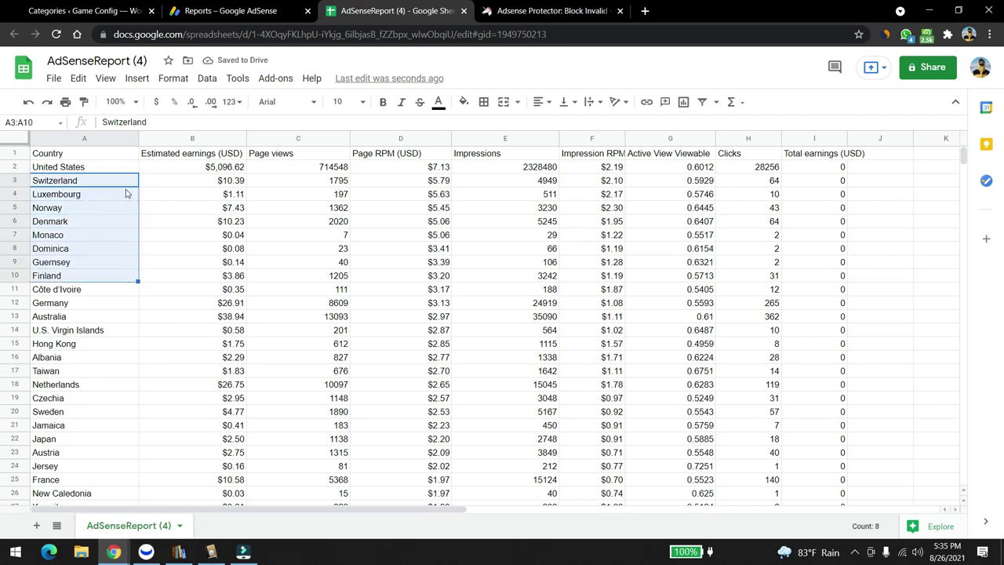
click(464, 101)
click(512, 163)
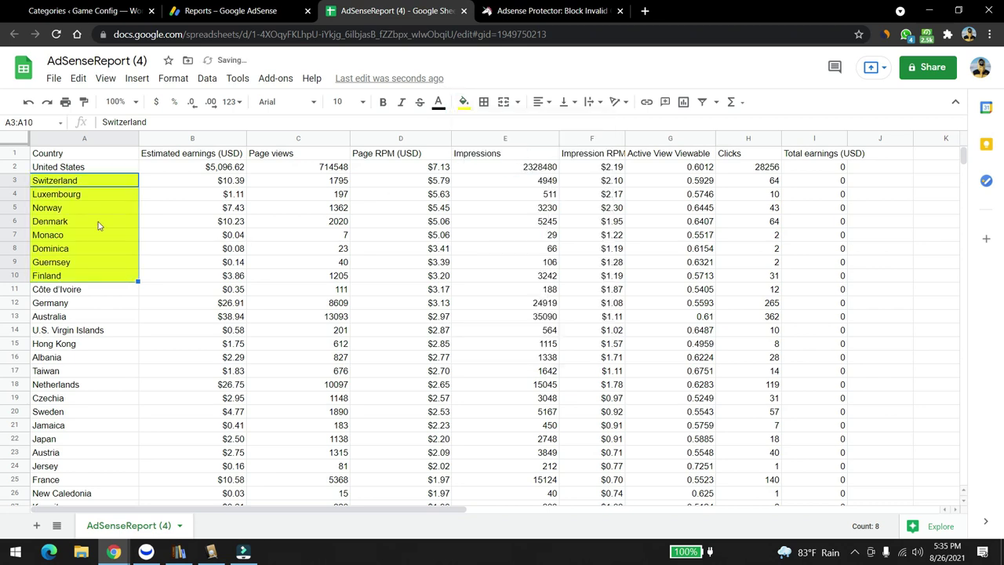
click(97, 224)
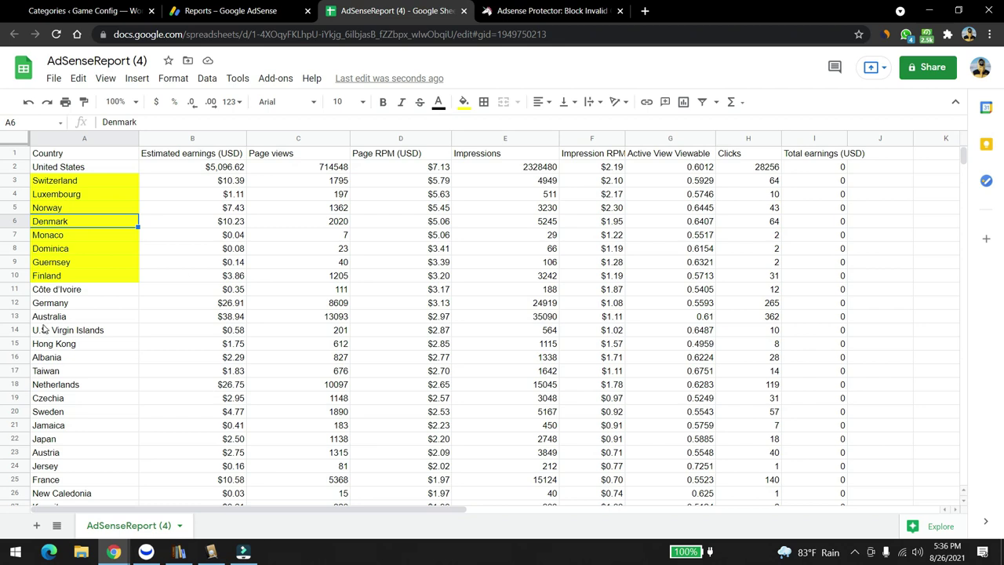
scroll(45, 274, down, 3)
scroll(63, 272, up, 3)
click(539, 195)
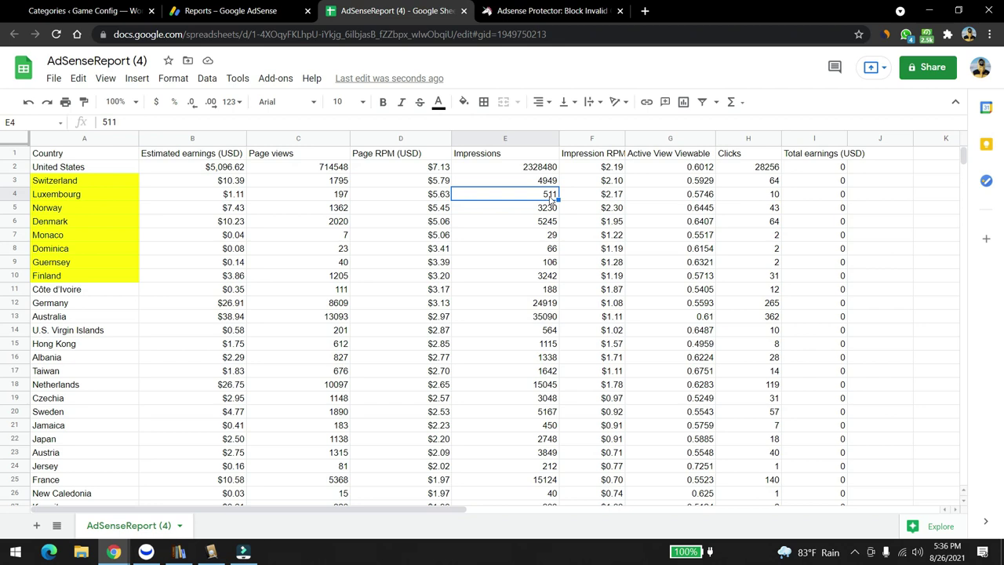
click(332, 196)
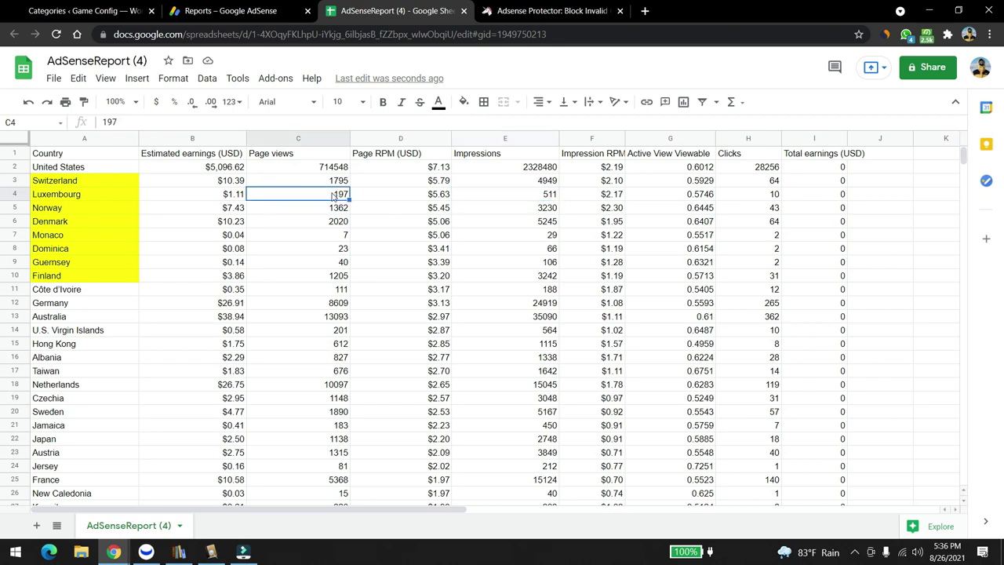
click(423, 194)
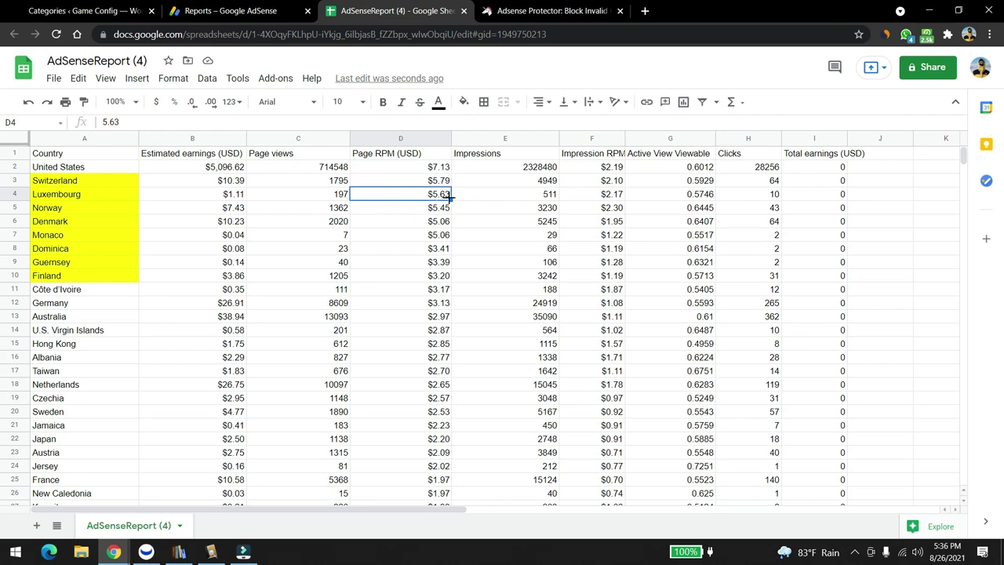
click(330, 200)
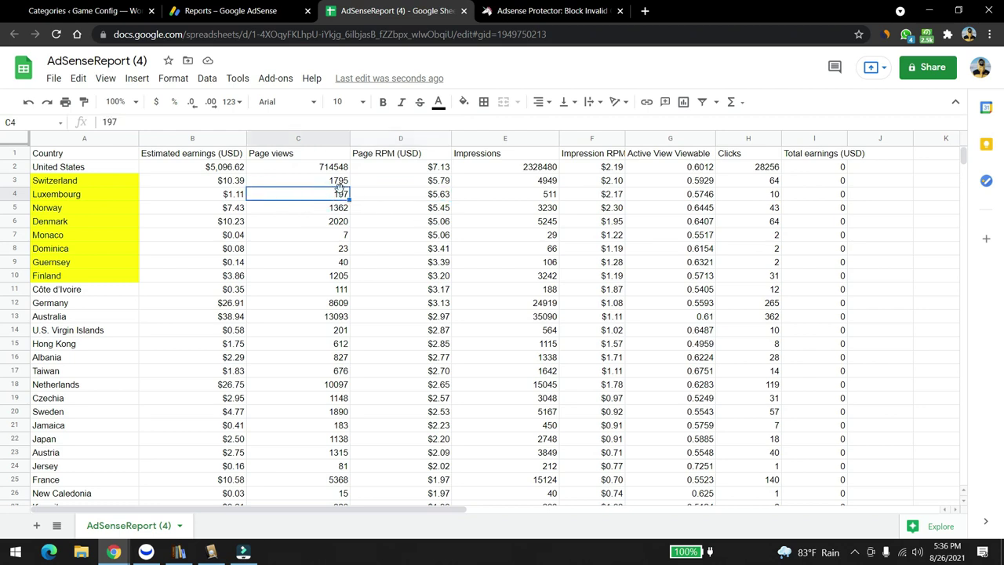
double_click(334, 198)
click(422, 195)
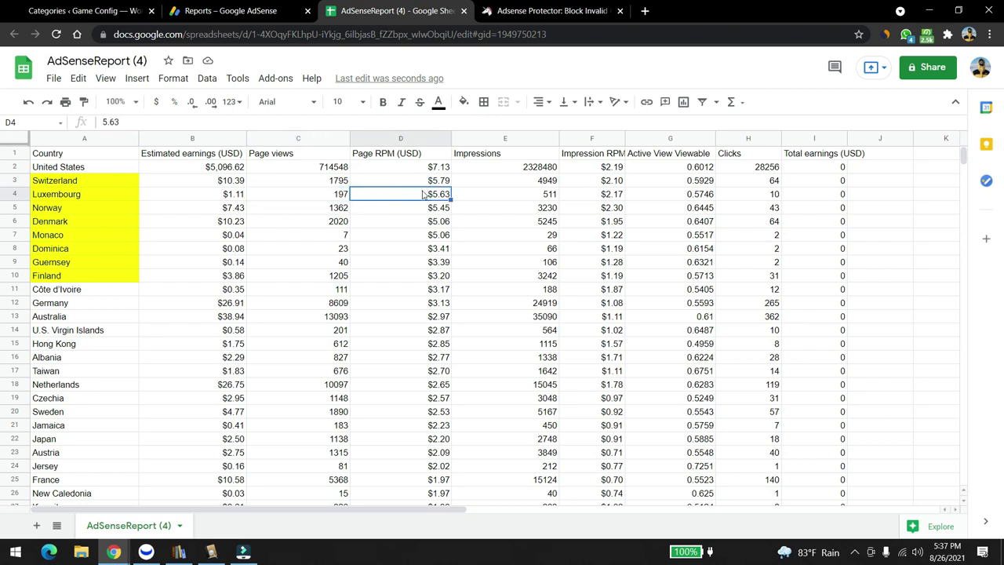
double_click(422, 194)
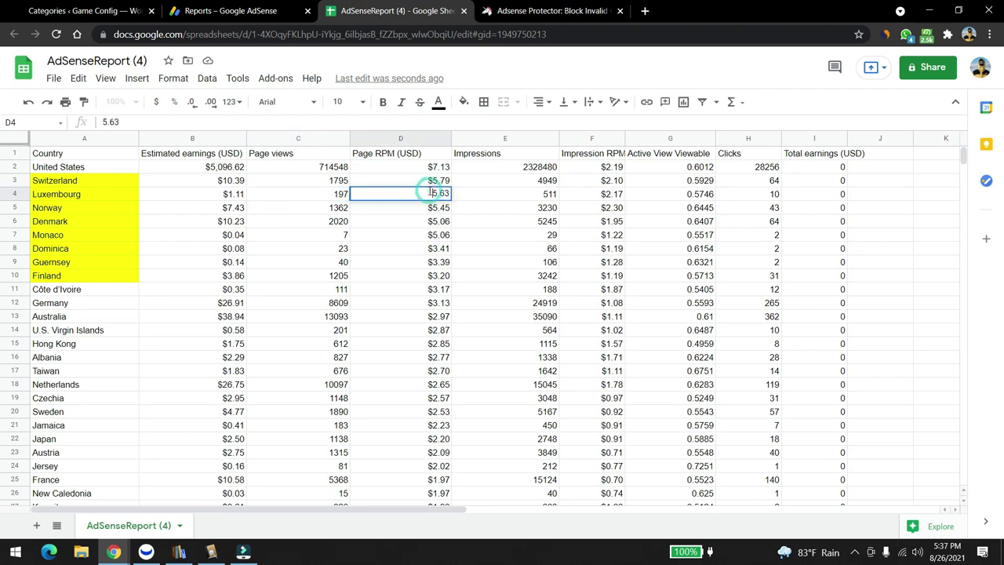
click(431, 193)
click(302, 197)
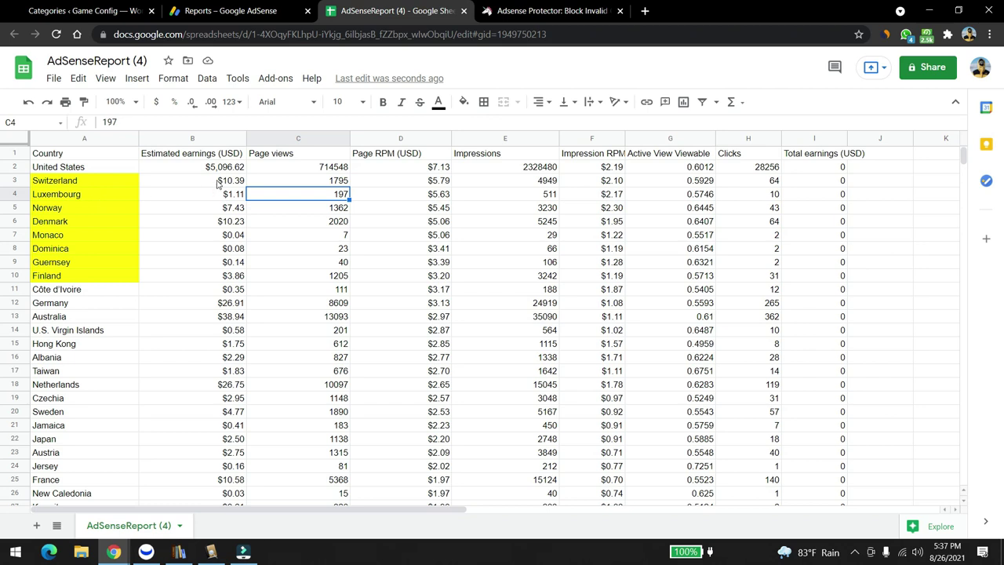
click(89, 198)
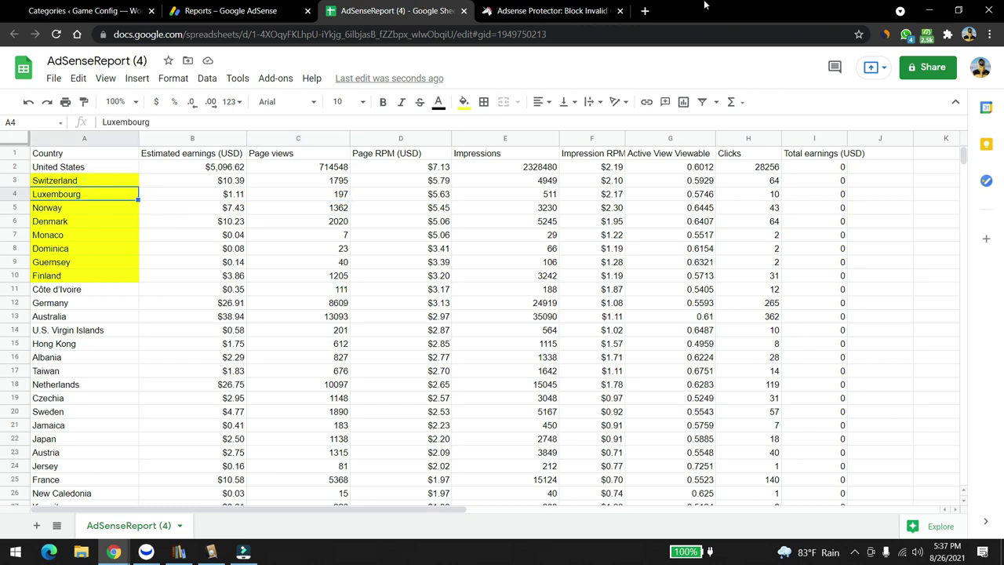
- Search the web for 'luxemburg' in a new tab and check Luxembourg's population figure
click(645, 11)
text(lux)
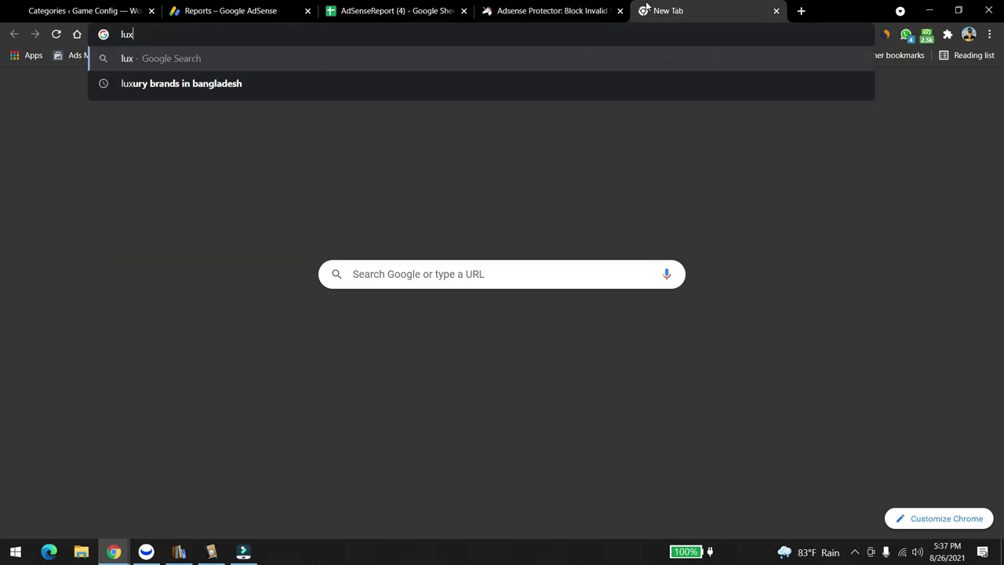
text(emburg)
key(Return)
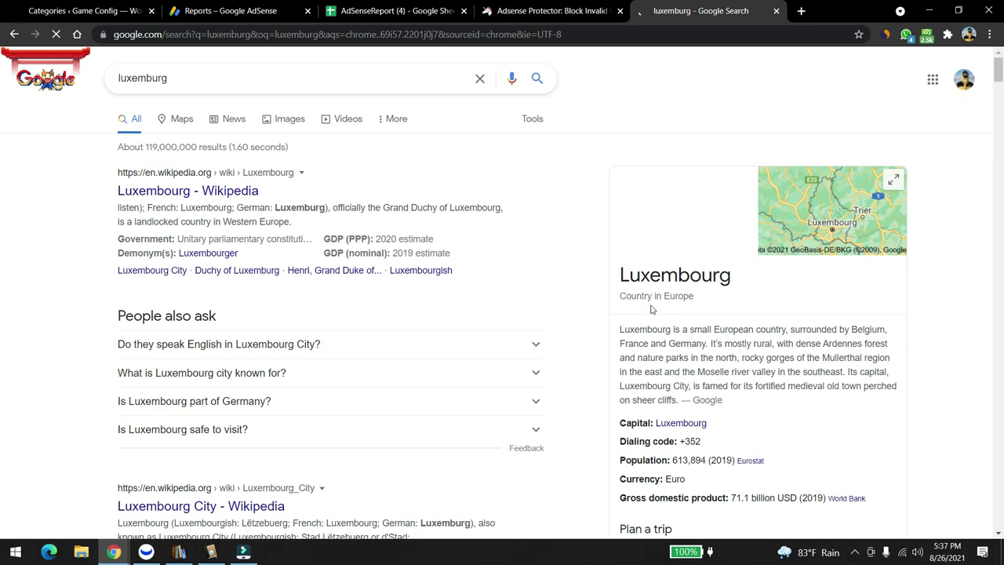
scroll(637, 309, down, 3)
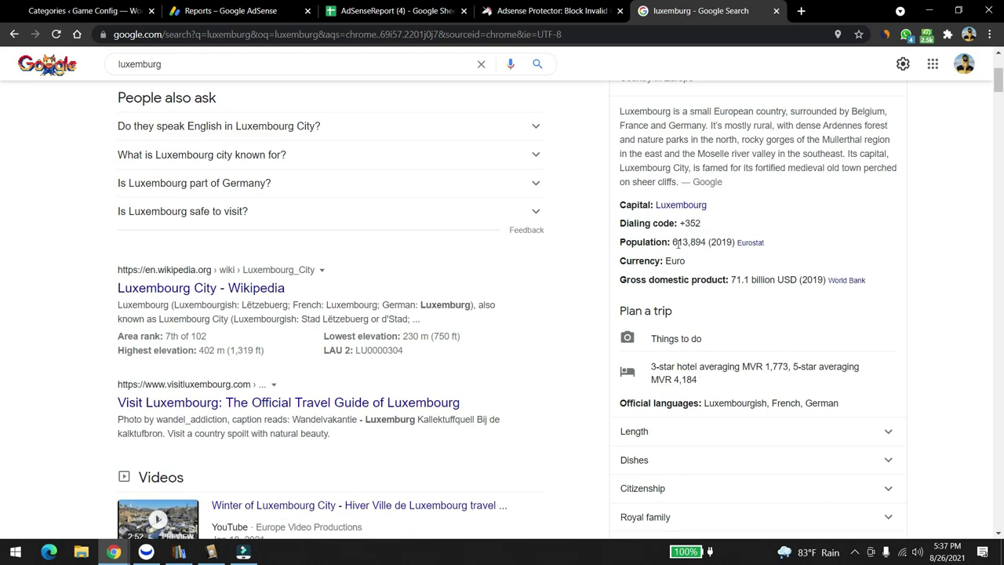
double_click(676, 243)
click(707, 235)
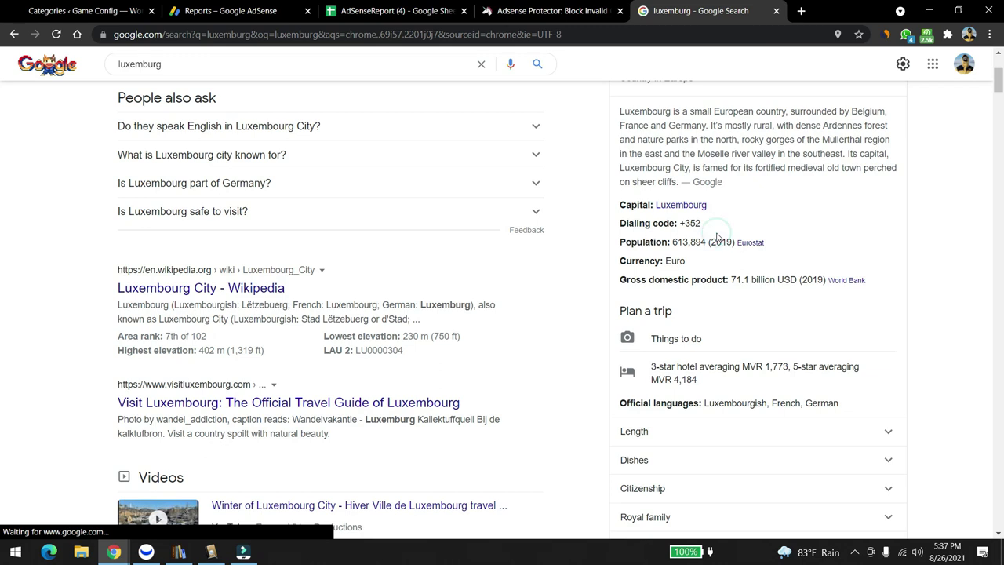
scroll(589, 269, up, 3)
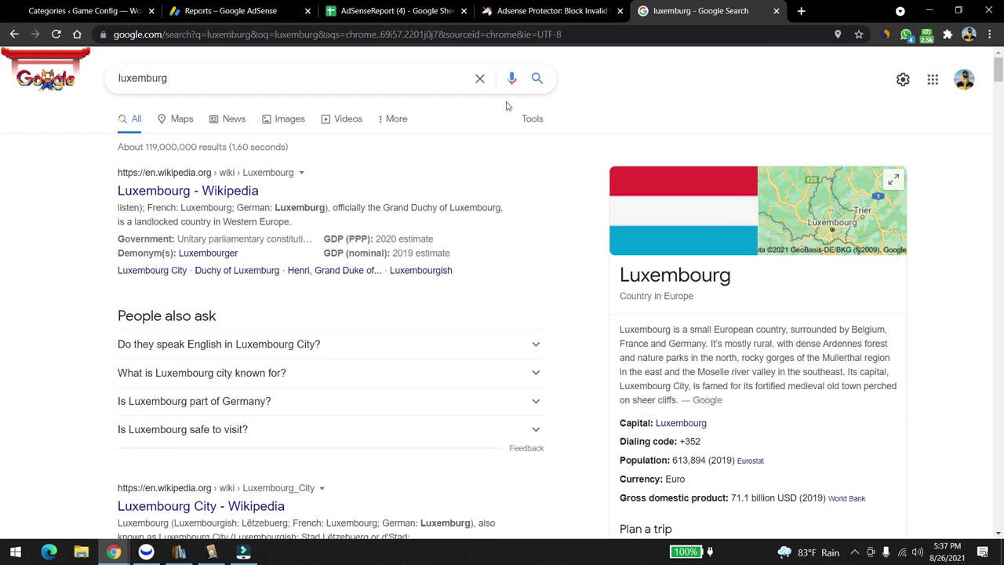
- Refine the search to 'luxemburg language', then return to the AdSense report
click(241, 75)
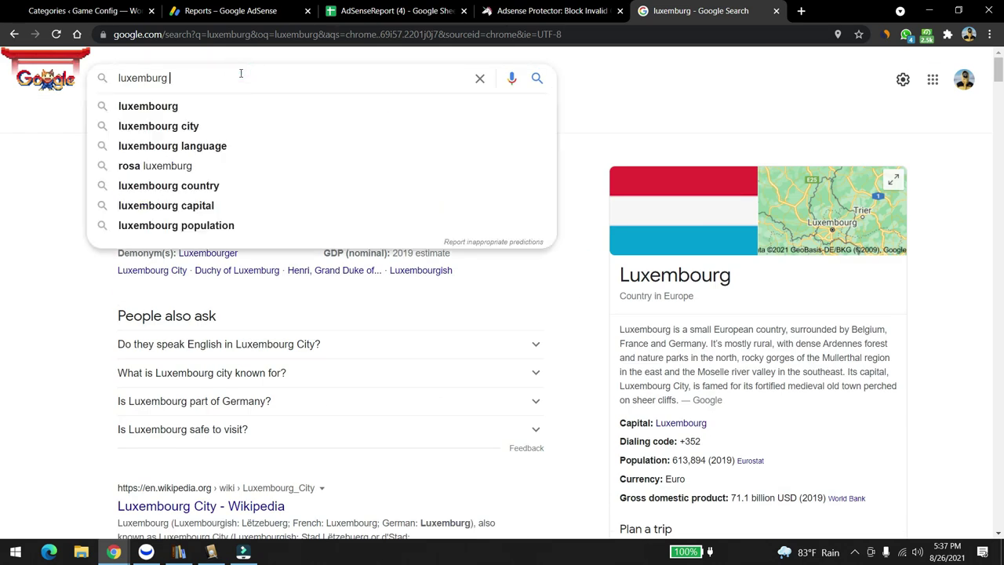
text(language)
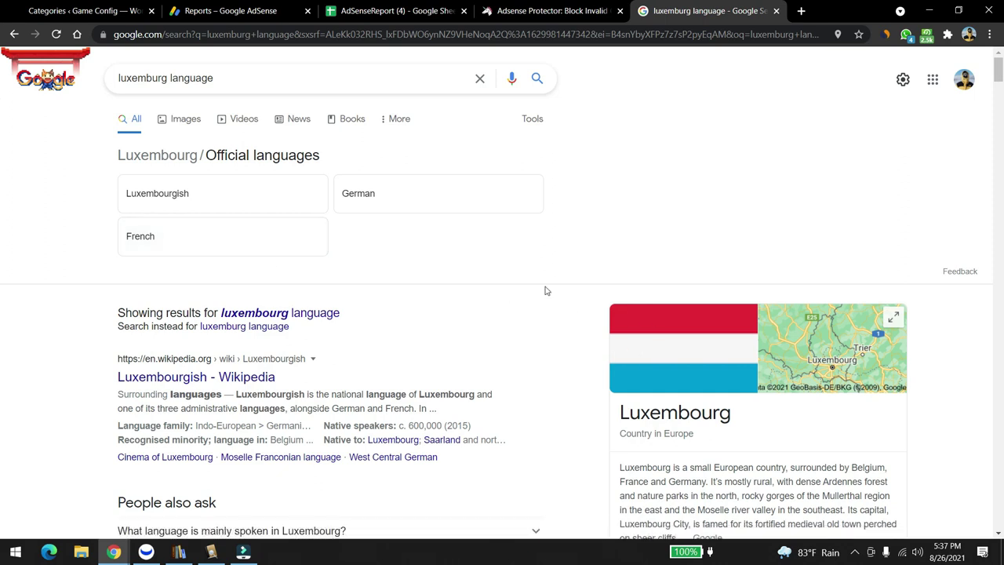
scroll(540, 275, down, 3)
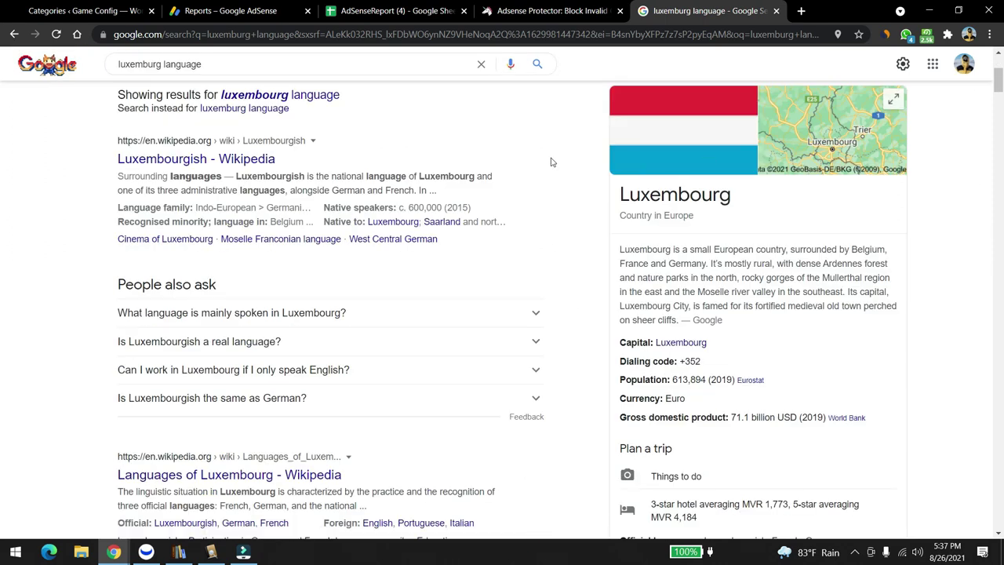
click(435, 8)
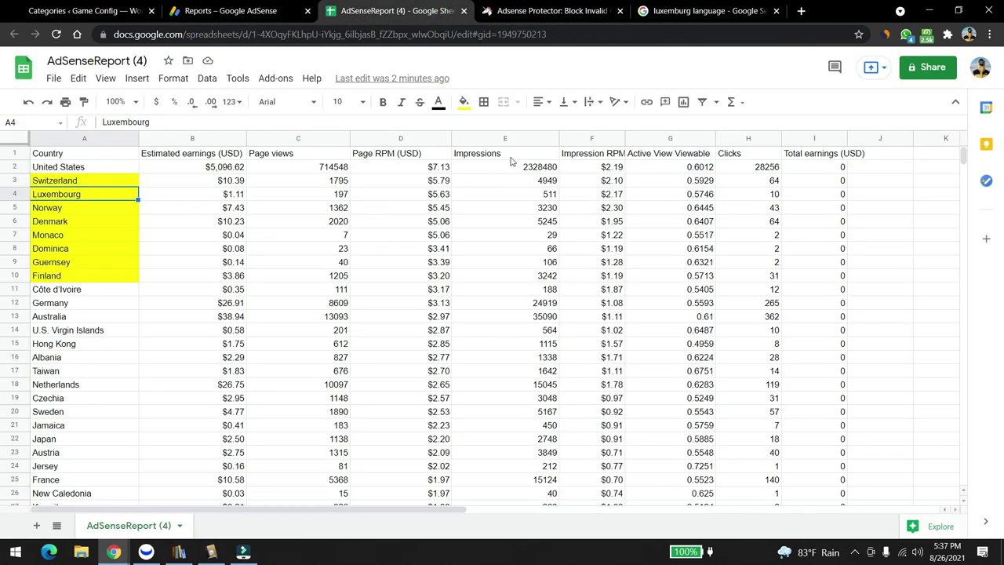
- Review the report rows for Luxembourg's page RPM, Denmark, and Monaco's 7 page views
click(444, 196)
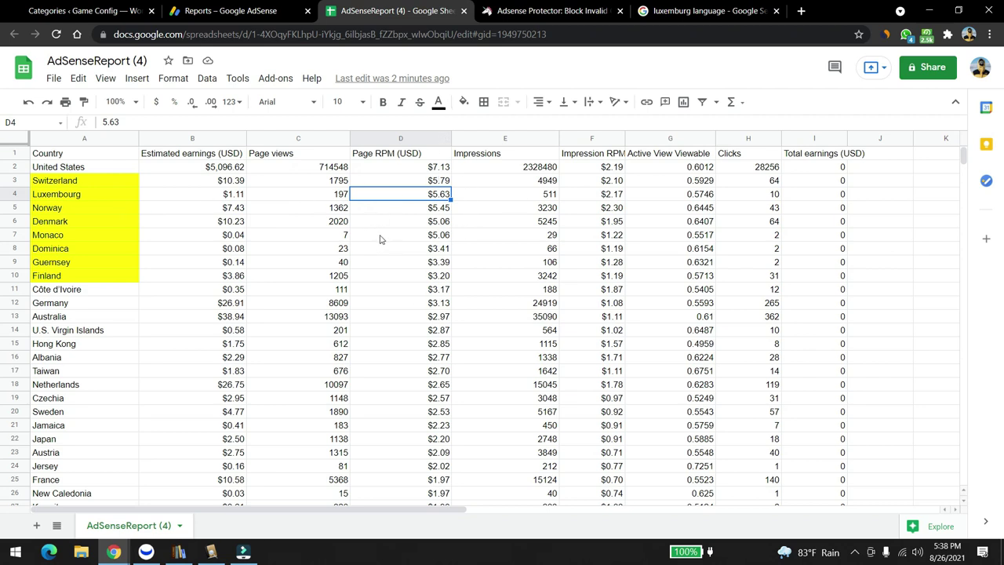
scroll(249, 259, down, 5)
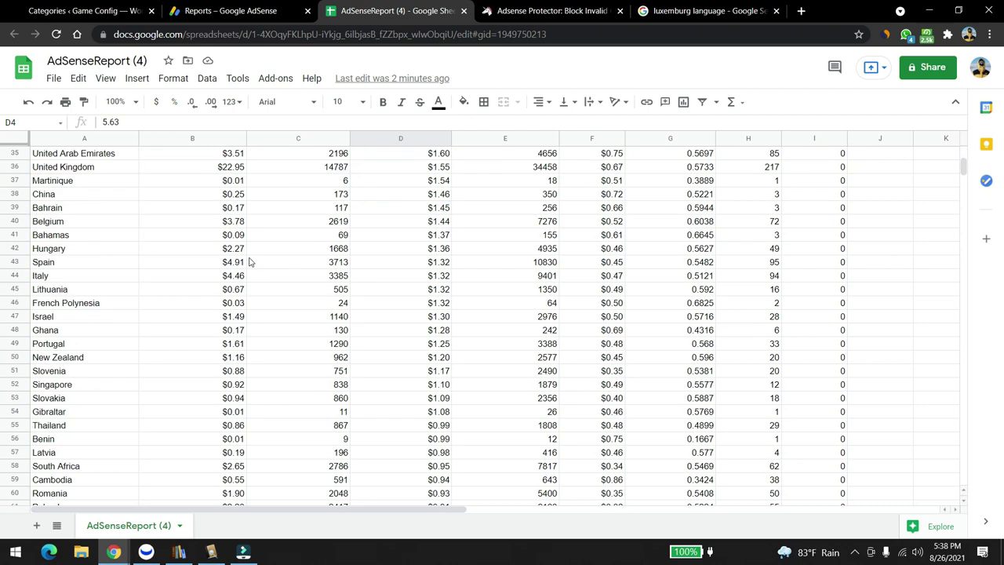
scroll(249, 262, up, 5)
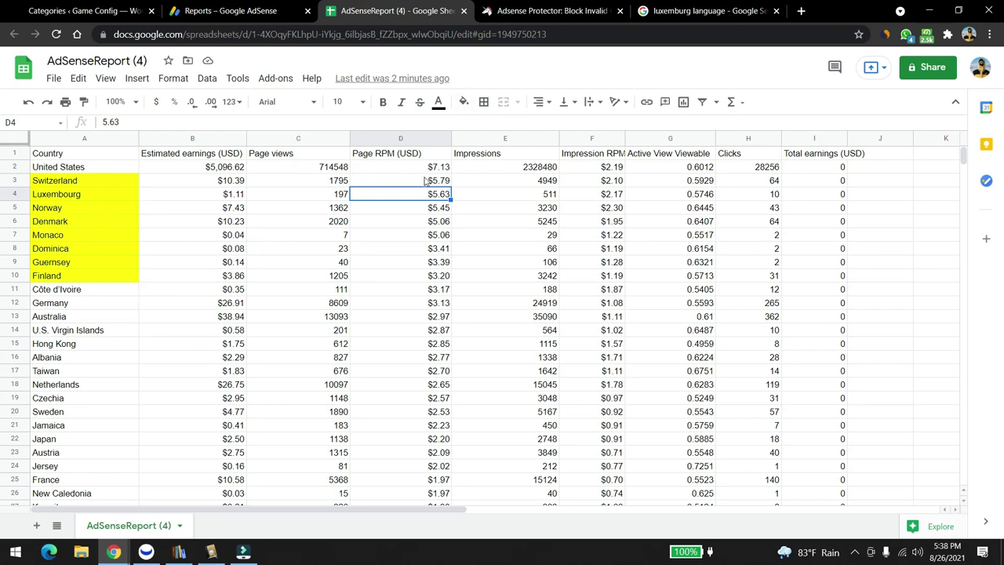
click(124, 224)
click(100, 240)
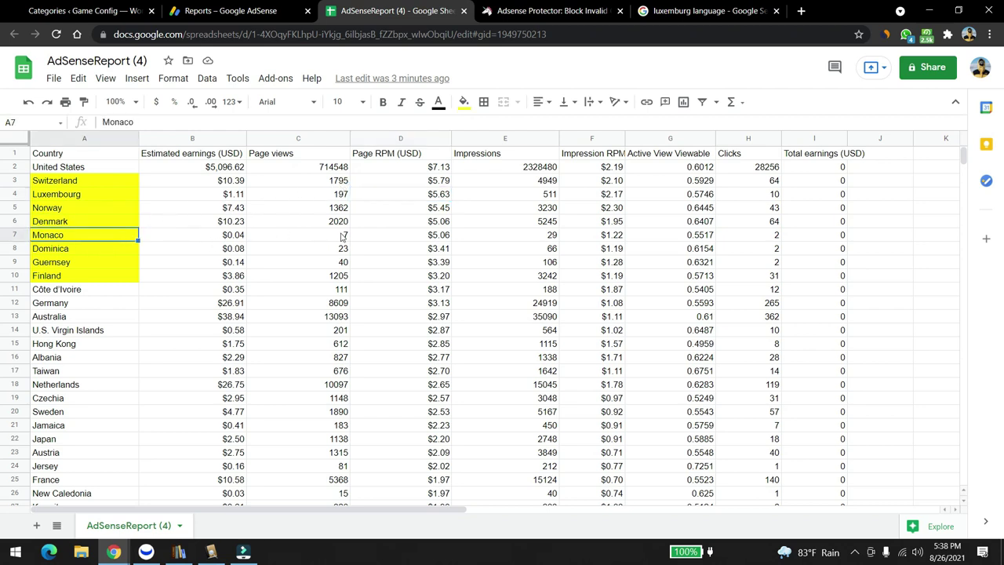
click(343, 238)
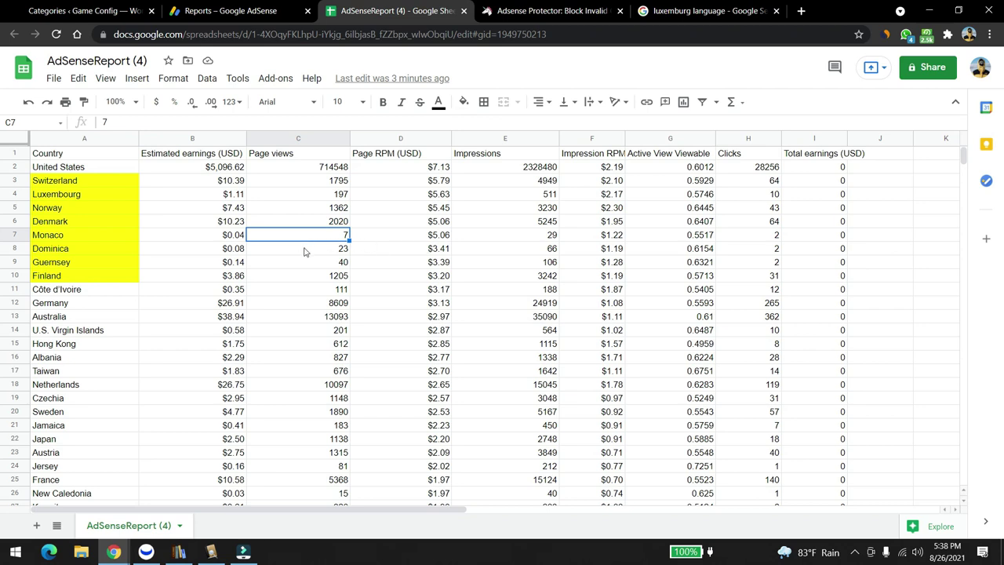
- Copy the country name Guernsey from cell A9
double_click(111, 264)
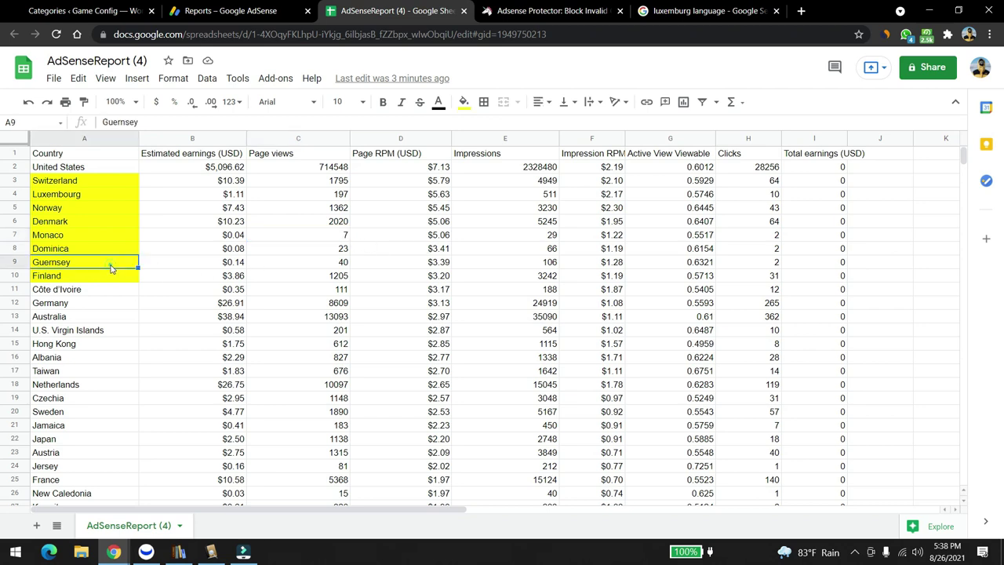
key(Escape)
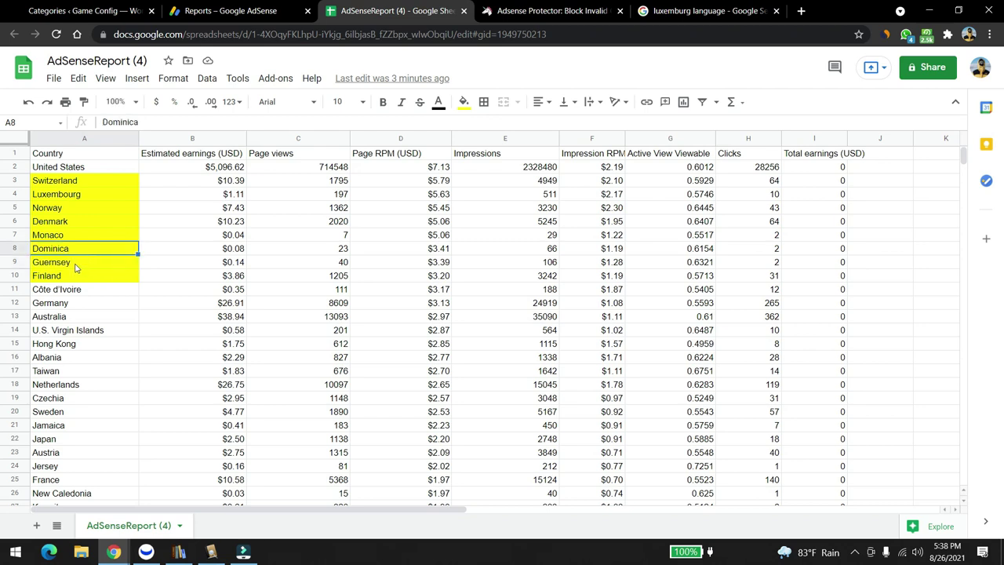
key(ctrl+c)
- Search the web for the pasted name Guernsey in the search tab
click(706, 11)
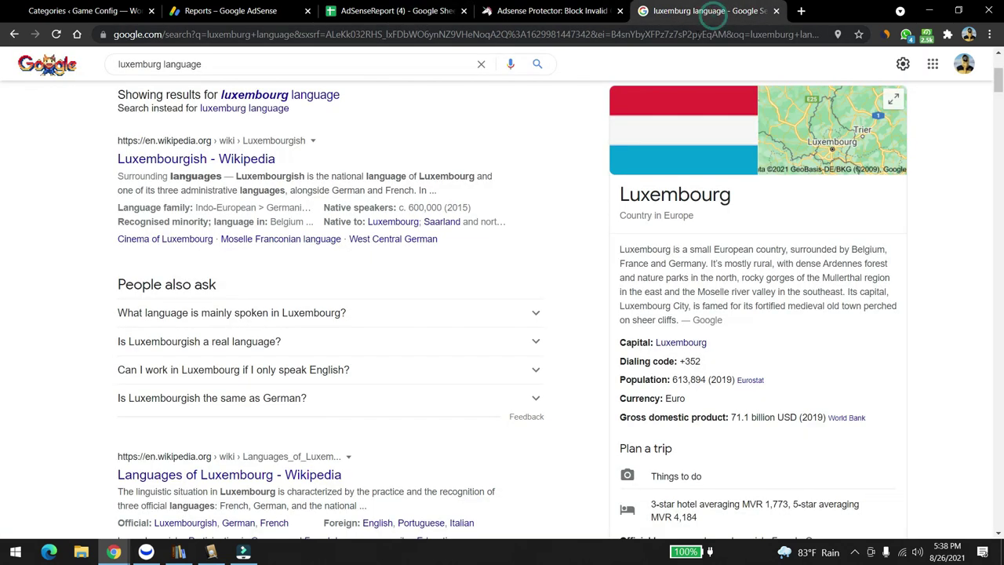
click(698, 35)
key(ctrl+v)
key(Return)
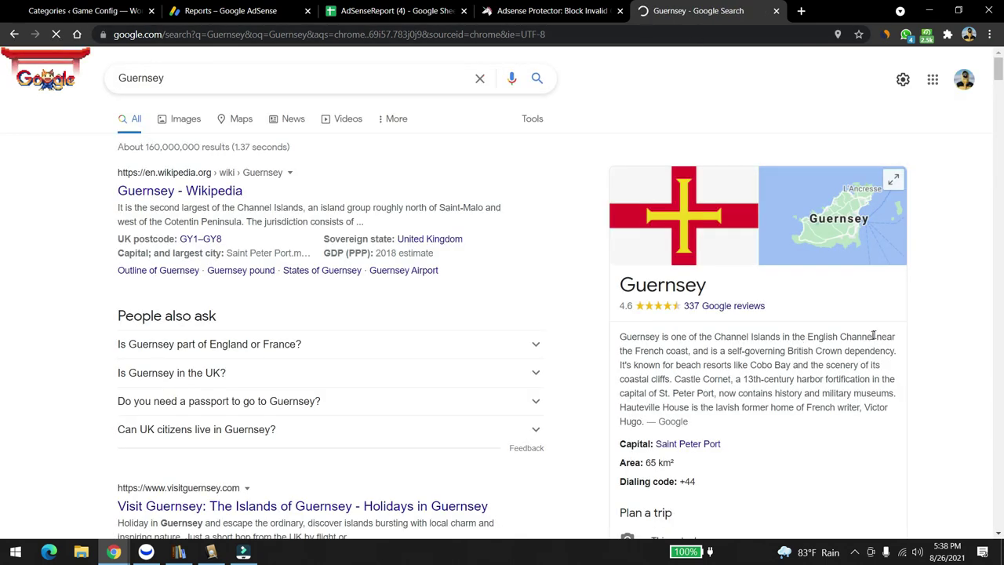
scroll(693, 326, down, 1)
scroll(694, 326, down, 2)
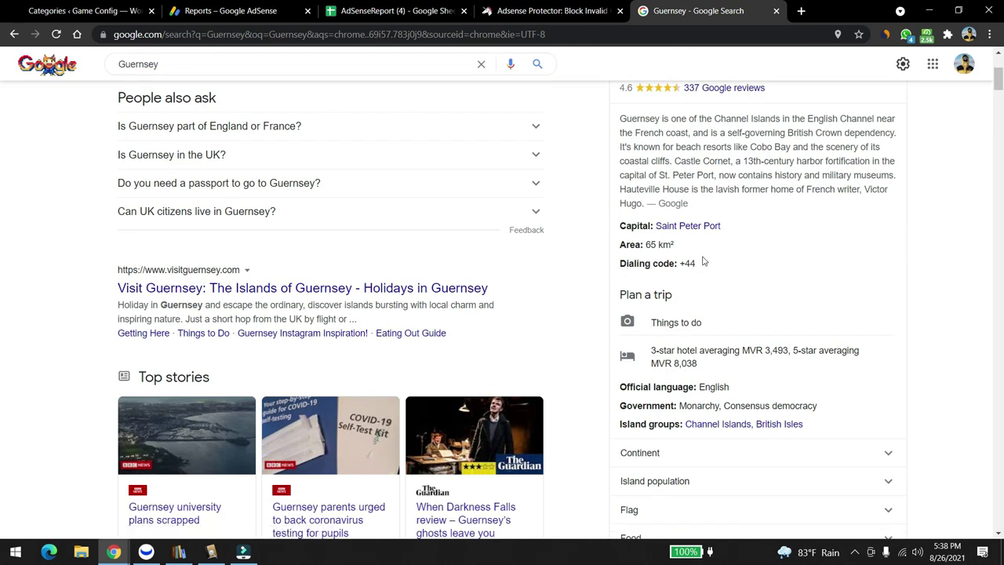
scroll(705, 268, down, 3)
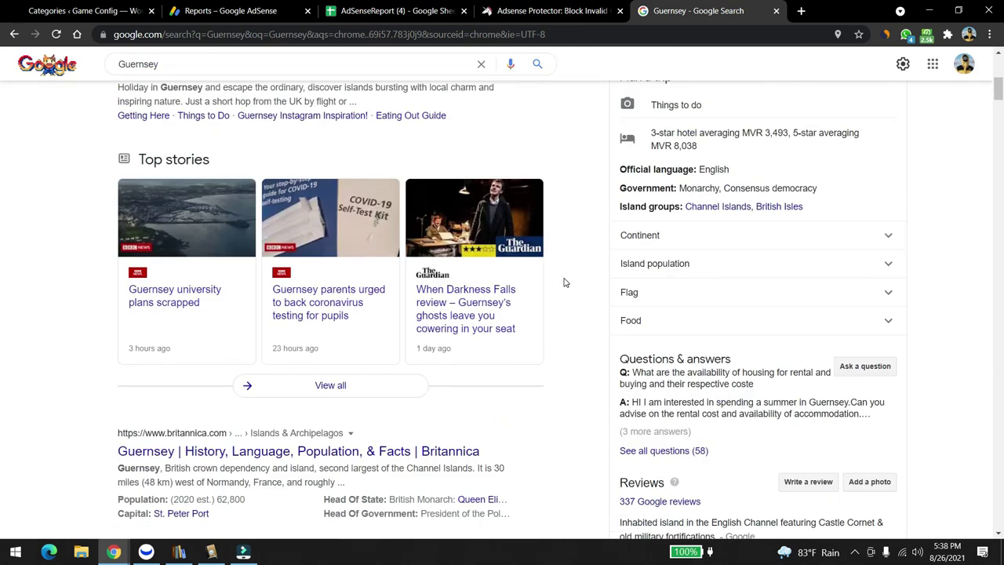
scroll(563, 282, up, 5)
- Search 'guernsey population', reveal the 63,329 figure, then return to the AdSense report
click(264, 68)
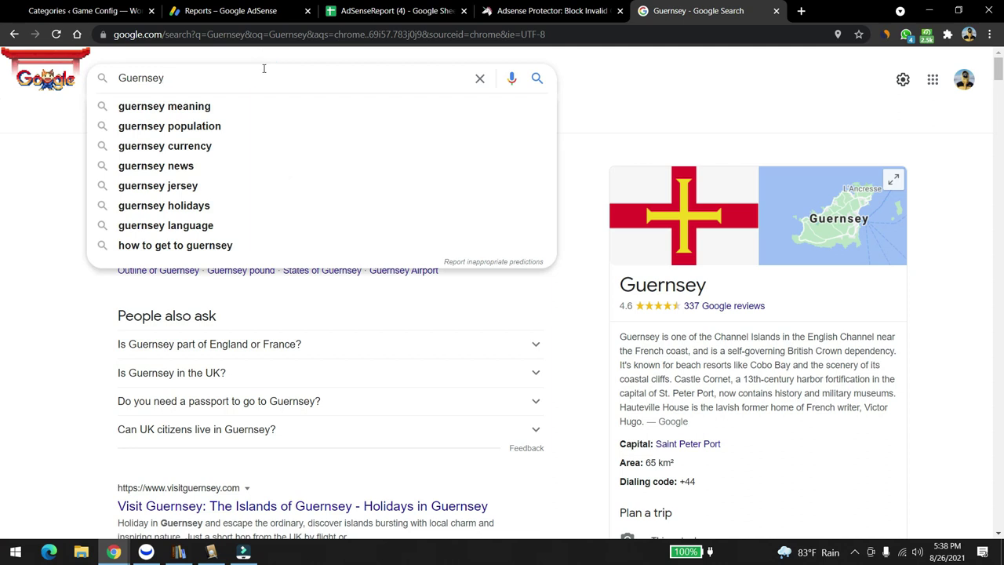
text(pop)
key(Down)
key(Return)
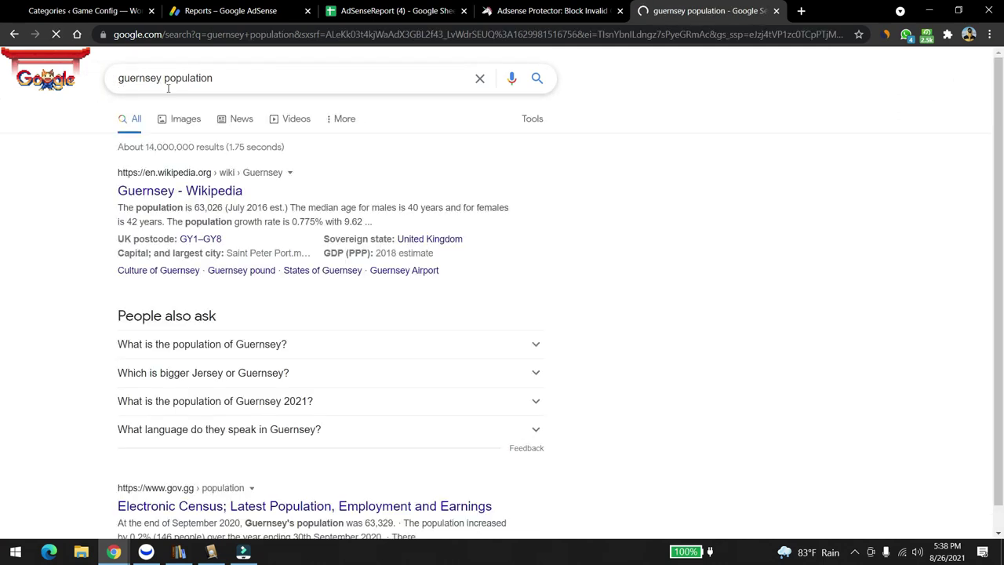
scroll(559, 174, down, 3)
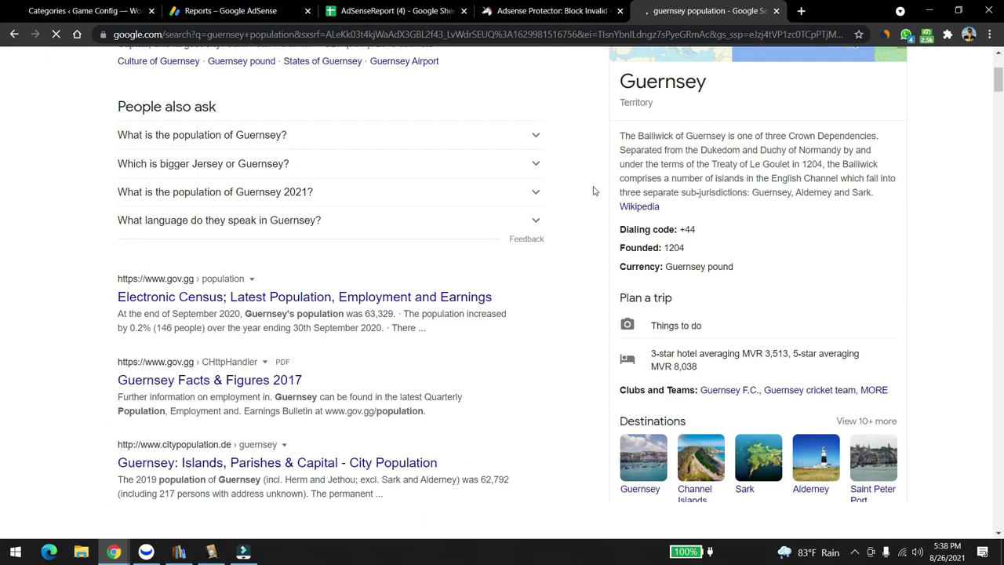
scroll(618, 214, up, 3)
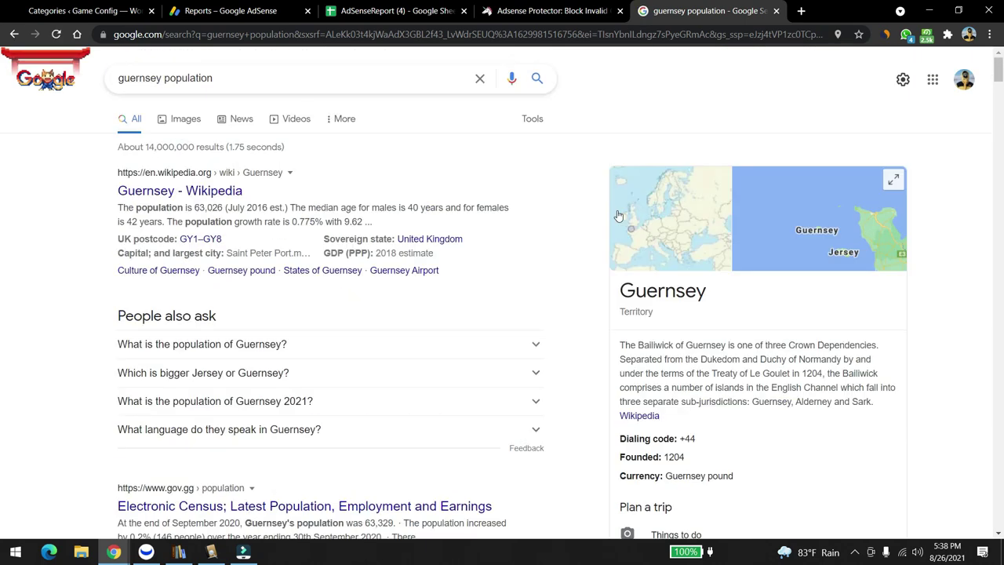
click(219, 352)
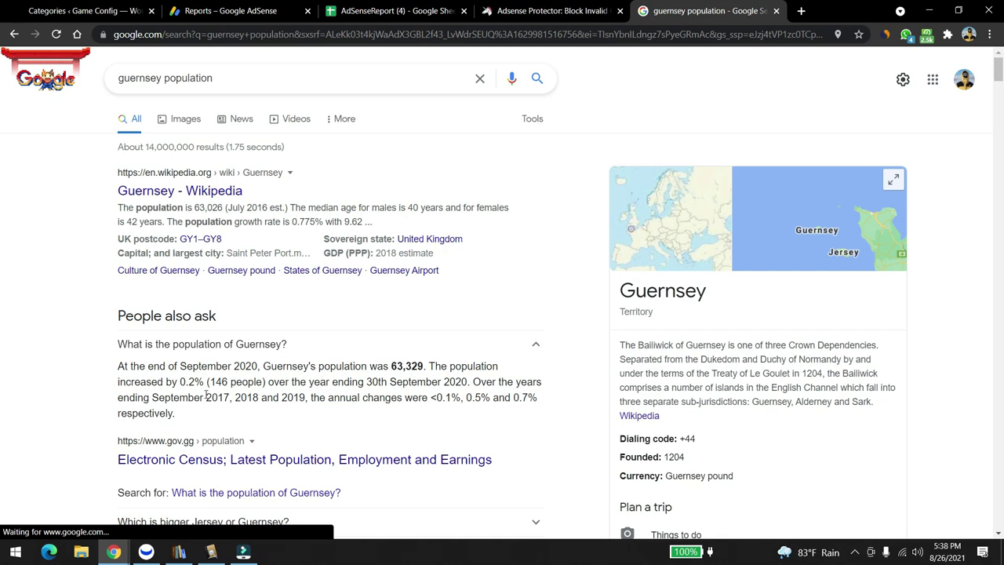
drag(391, 365, 430, 365)
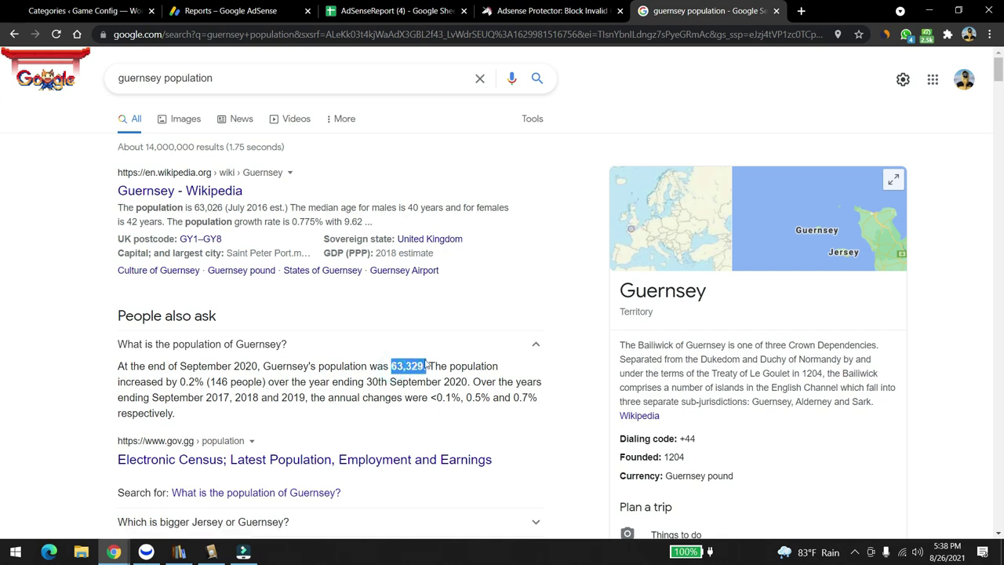
click(430, 364)
click(384, 8)
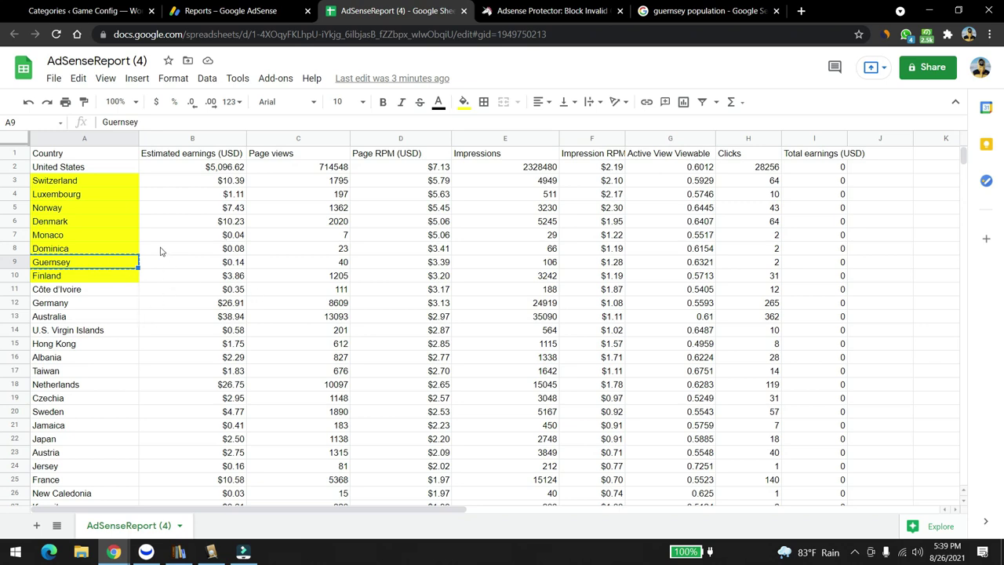
- Sort the whole sheet by column C Page views, Z → A, so United States leads with 714548
scroll(157, 251, down, 20)
scroll(146, 353, down, 15)
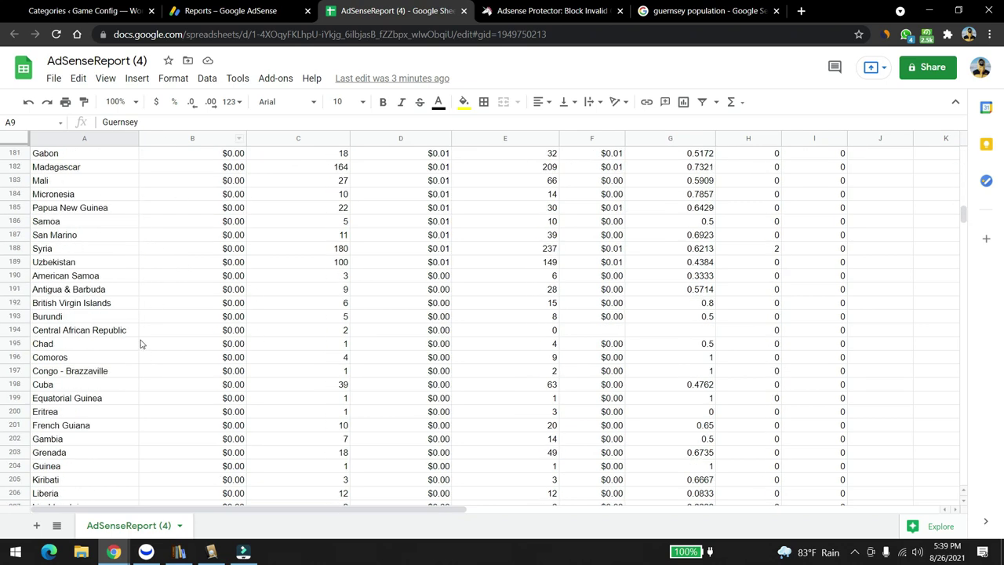
scroll(145, 353, up, 15)
scroll(110, 329, up, 20)
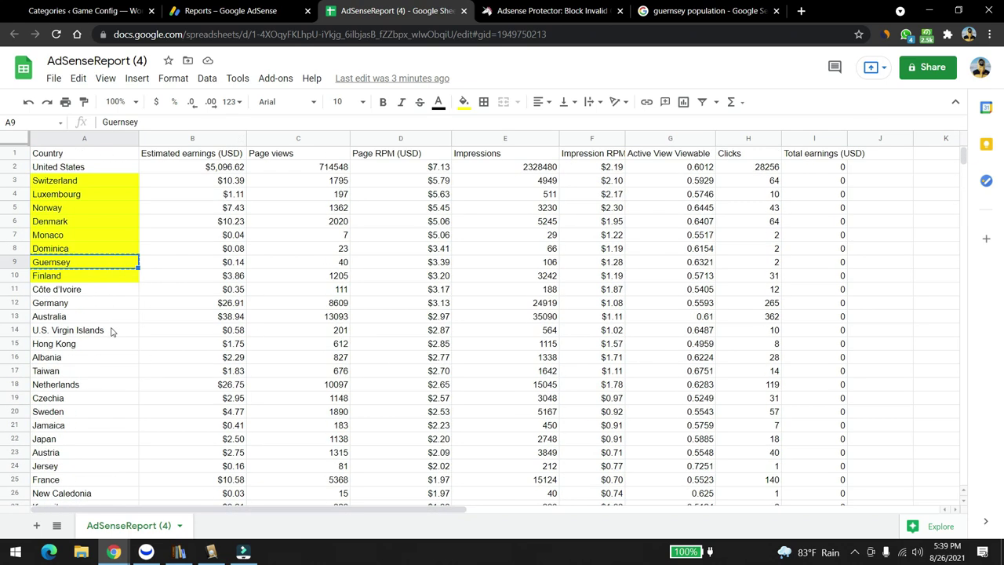
click(345, 140)
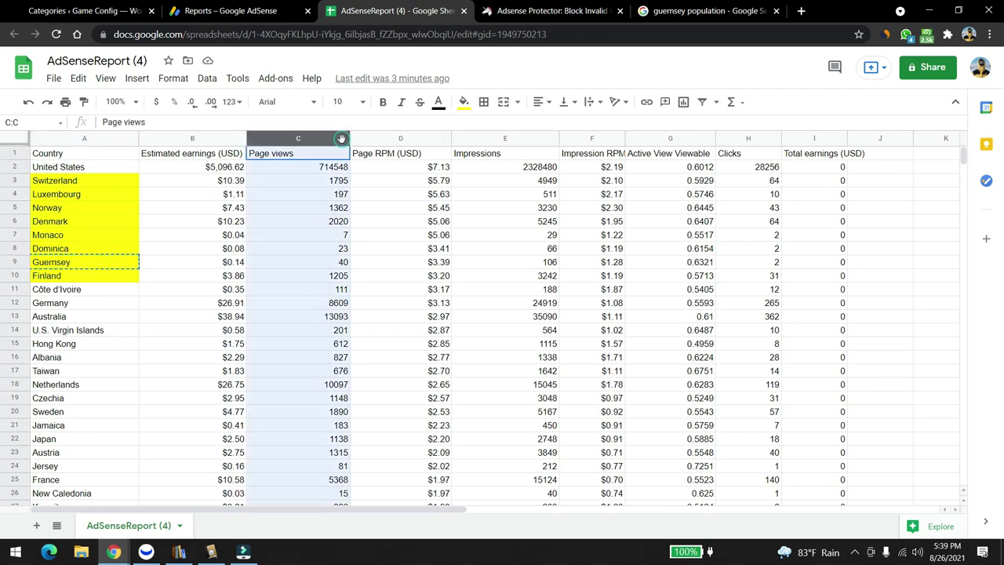
right_click(346, 141)
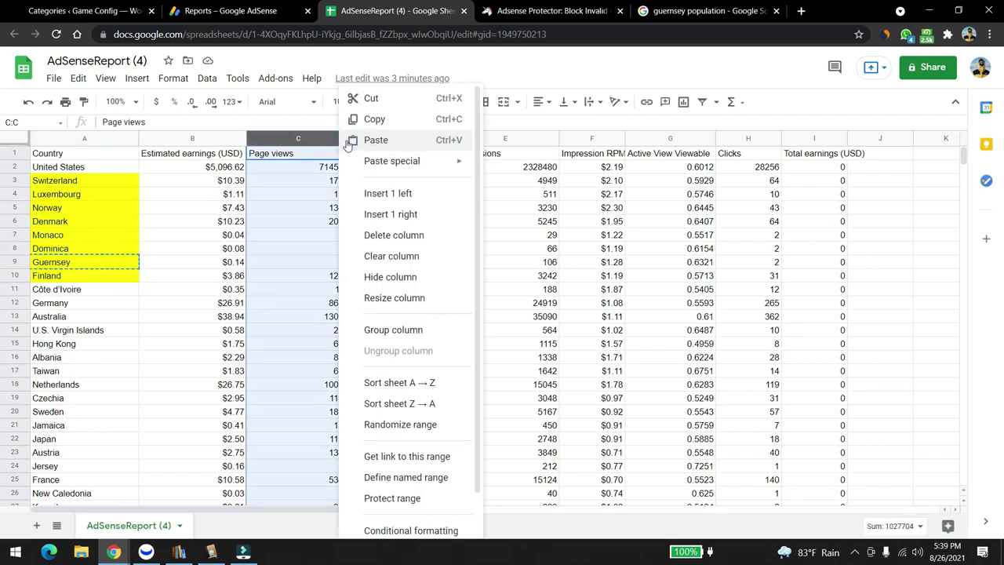
click(376, 404)
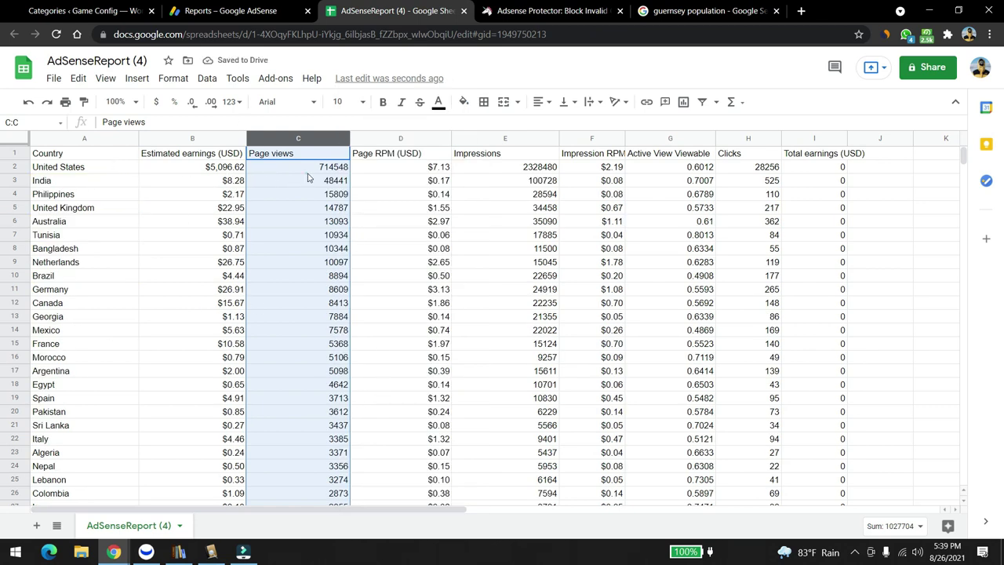
click(308, 173)
click(310, 180)
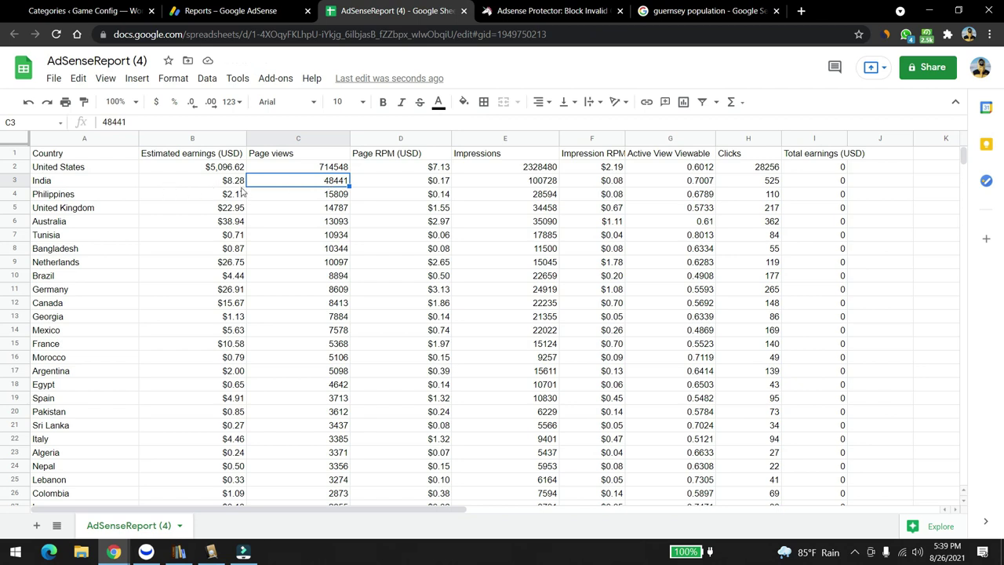
click(236, 185)
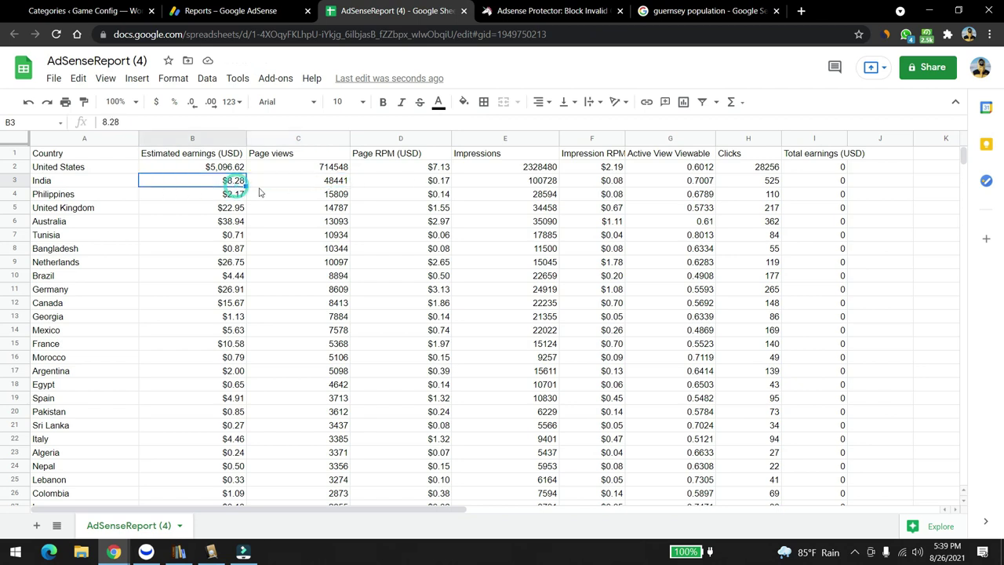
click(429, 187)
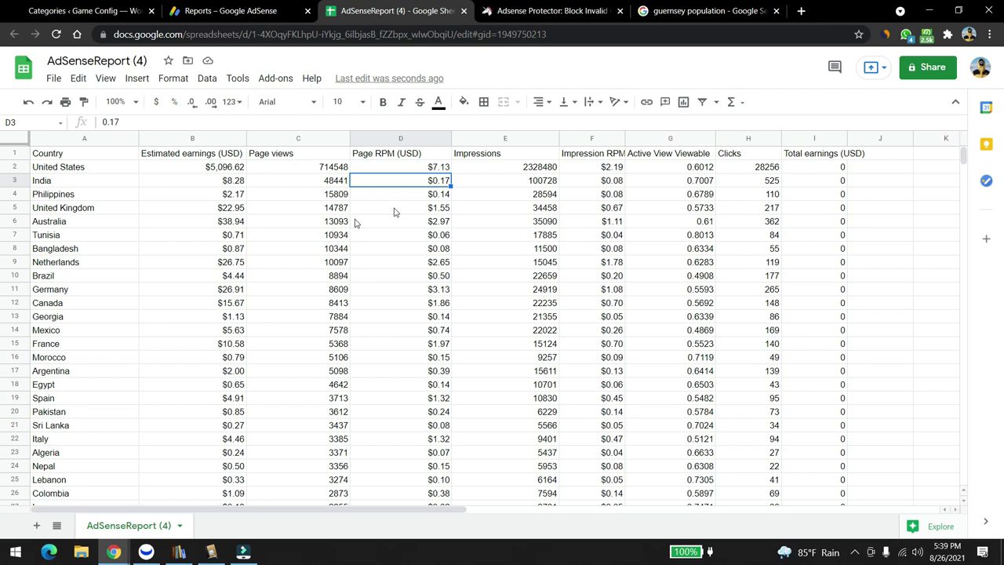
click(328, 181)
click(238, 186)
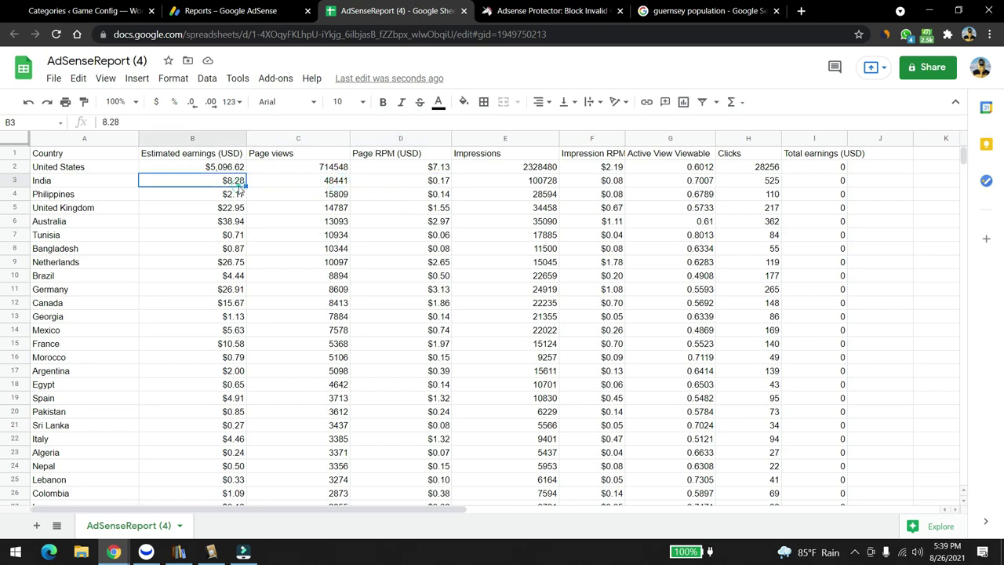
click(297, 188)
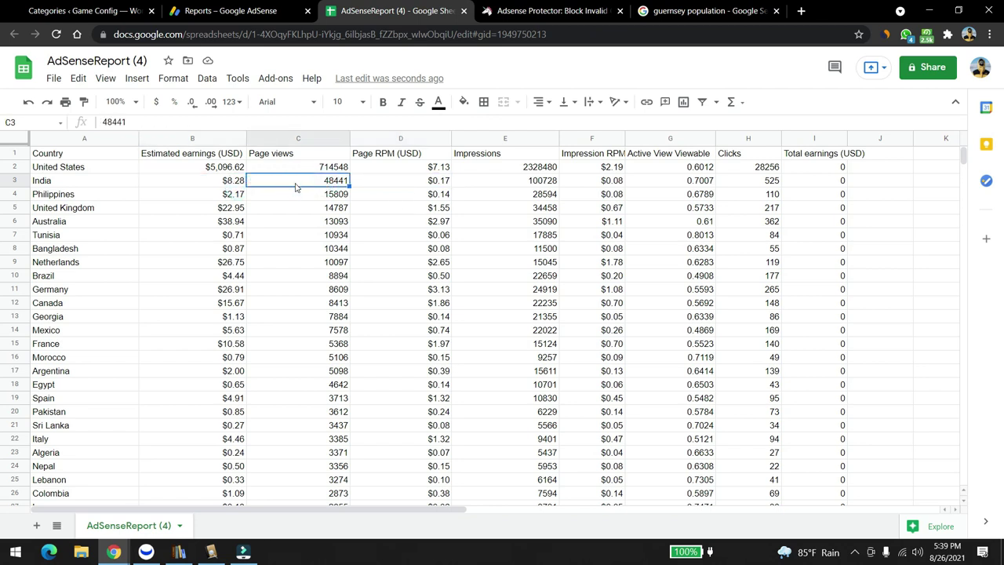
click(109, 196)
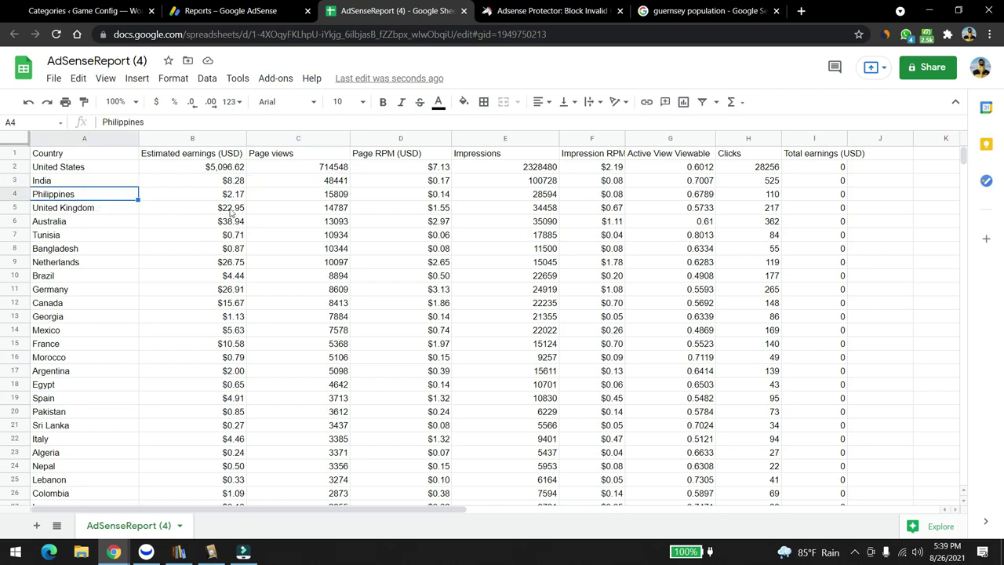
click(109, 209)
click(235, 207)
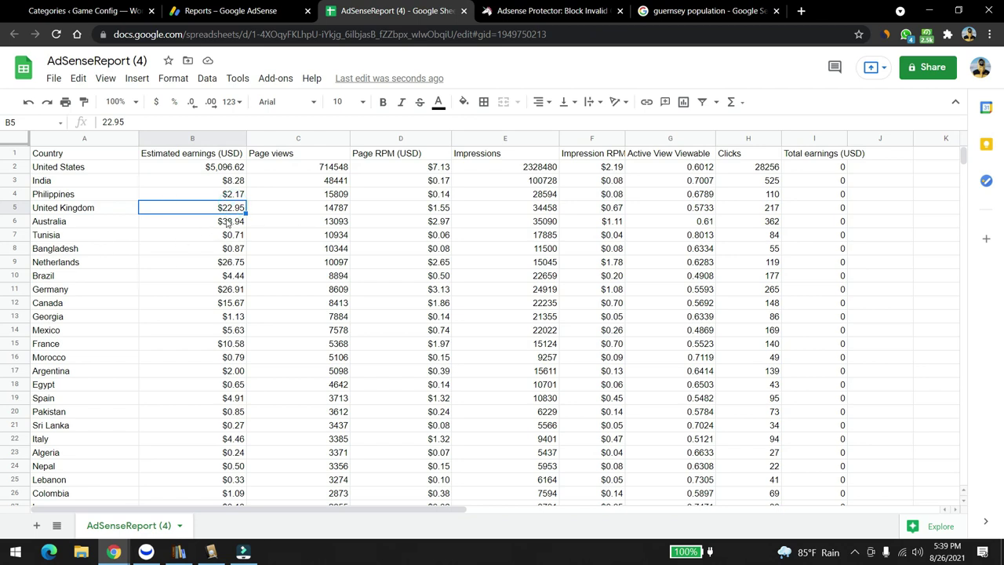
click(122, 223)
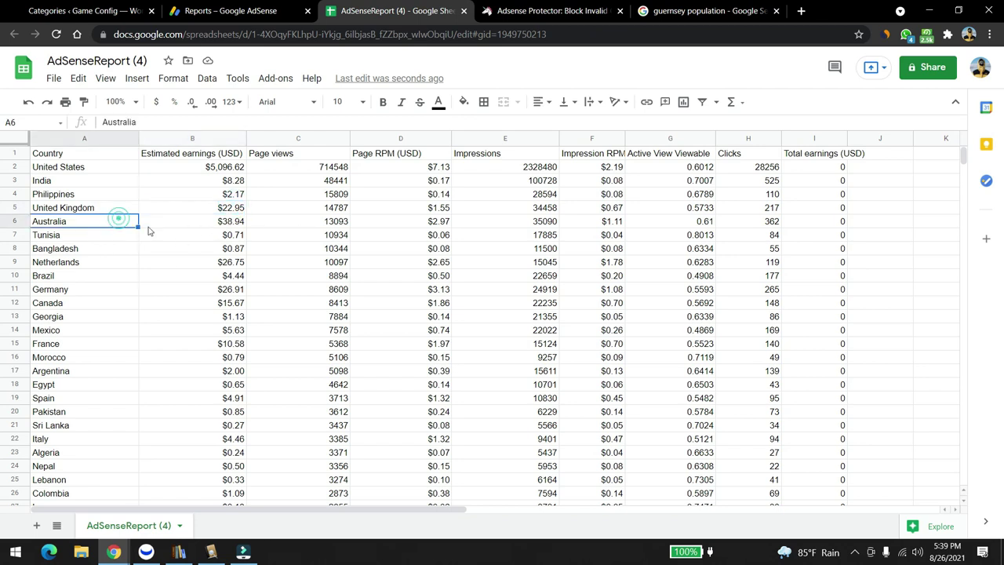
click(170, 234)
click(225, 210)
click(220, 250)
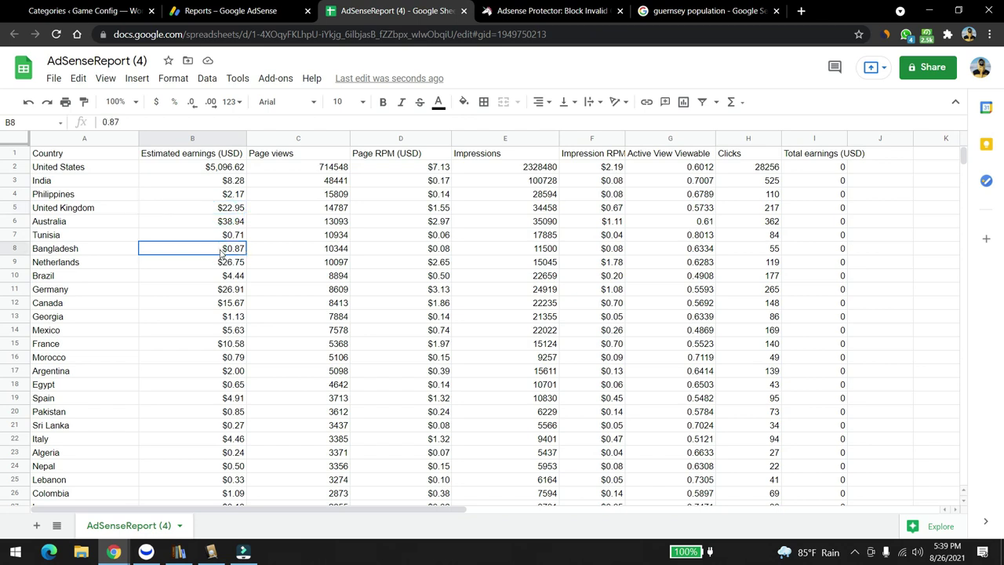
click(187, 275)
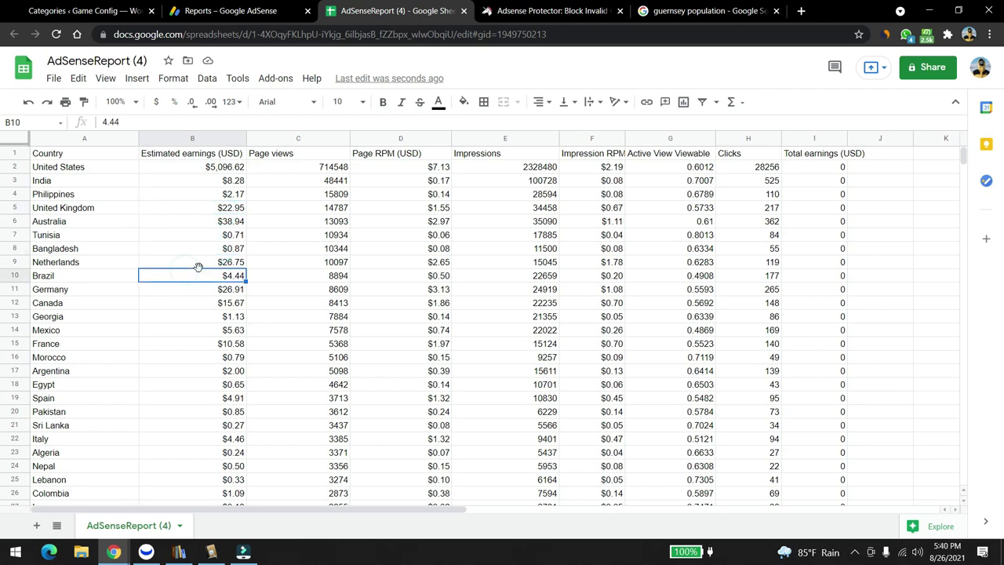
click(187, 288)
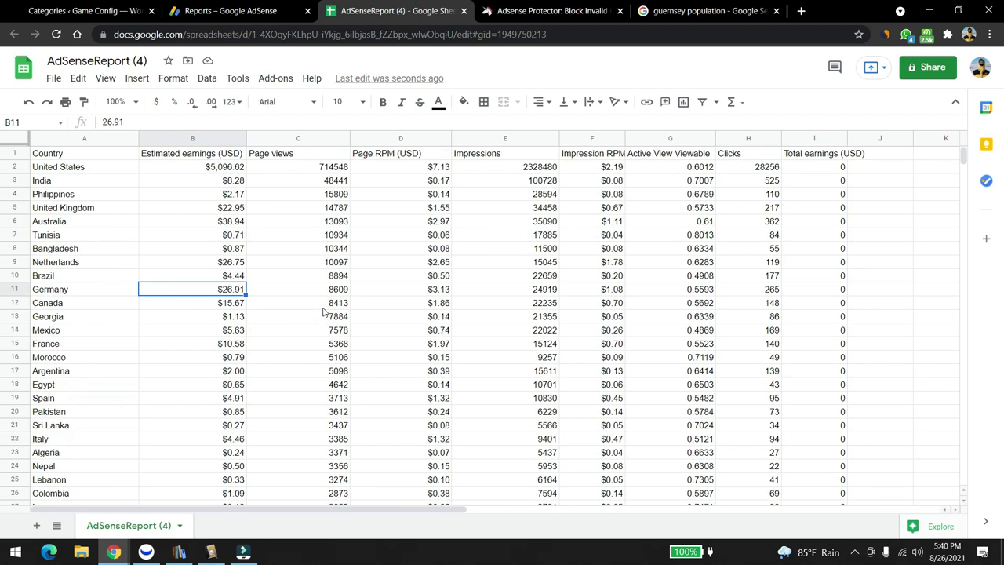
scroll(323, 311, down, 8)
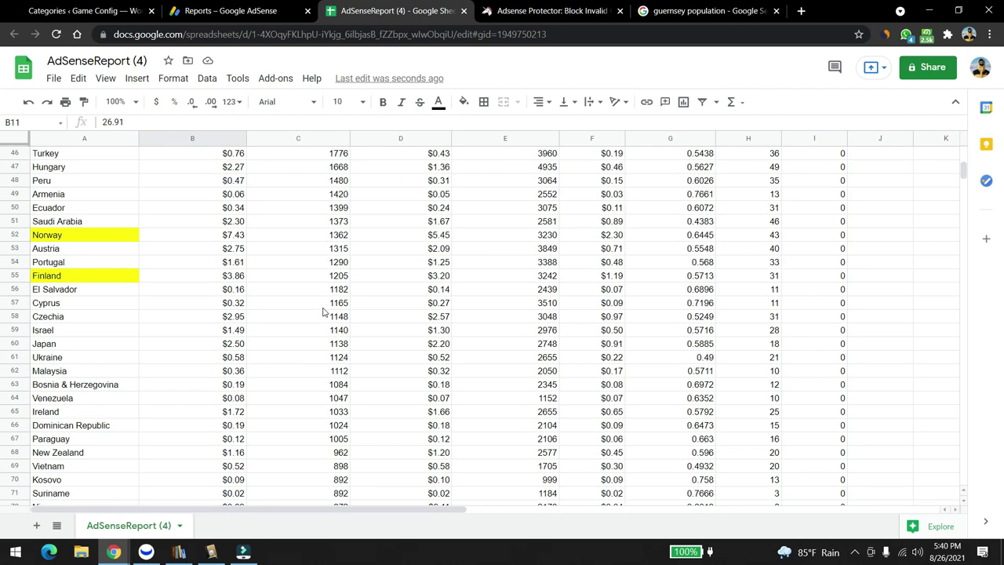
scroll(323, 311, up, 8)
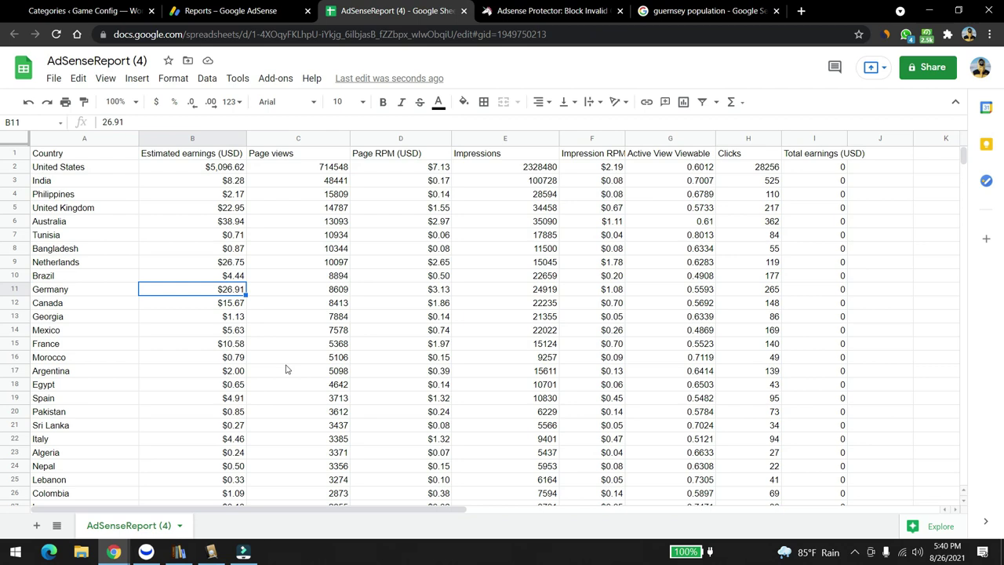
mouse_move(114, 552)
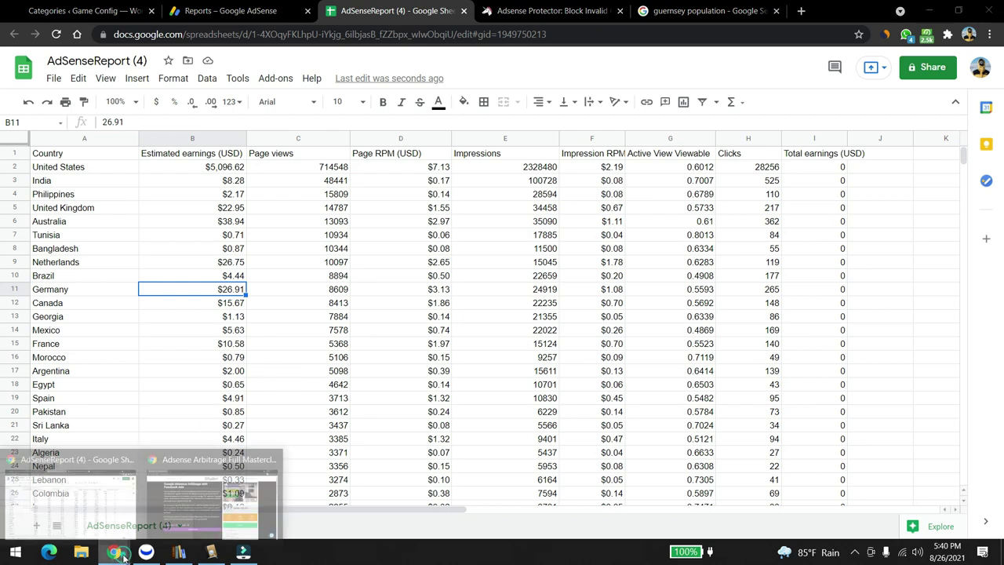
- Switch to the Adsense Arbitrage course window and look over its $99 masterclass offer
click(174, 522)
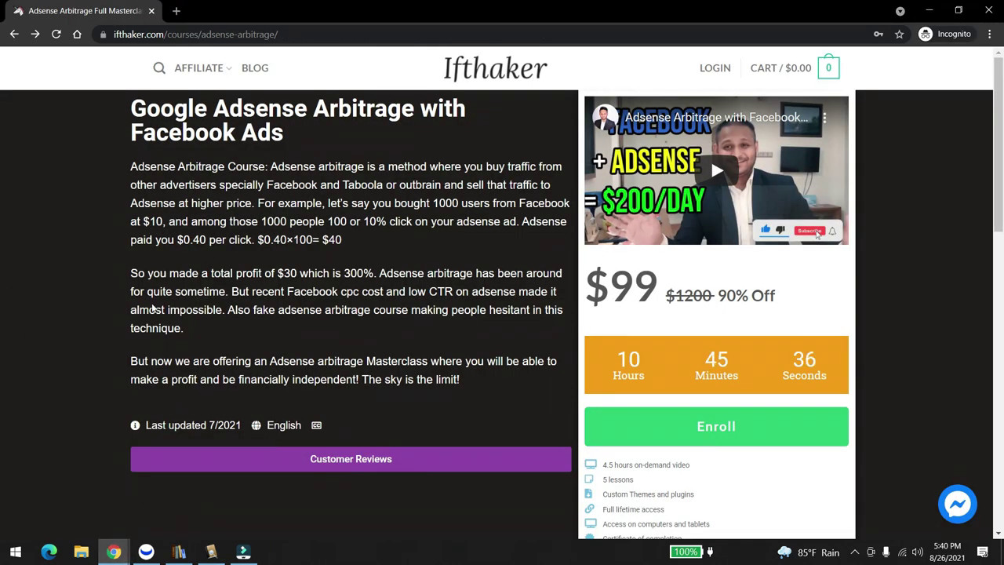
scroll(109, 278, down, 2)
scroll(109, 276, up, 2)
scroll(114, 260, down, 1)
scroll(116, 259, up, 1)
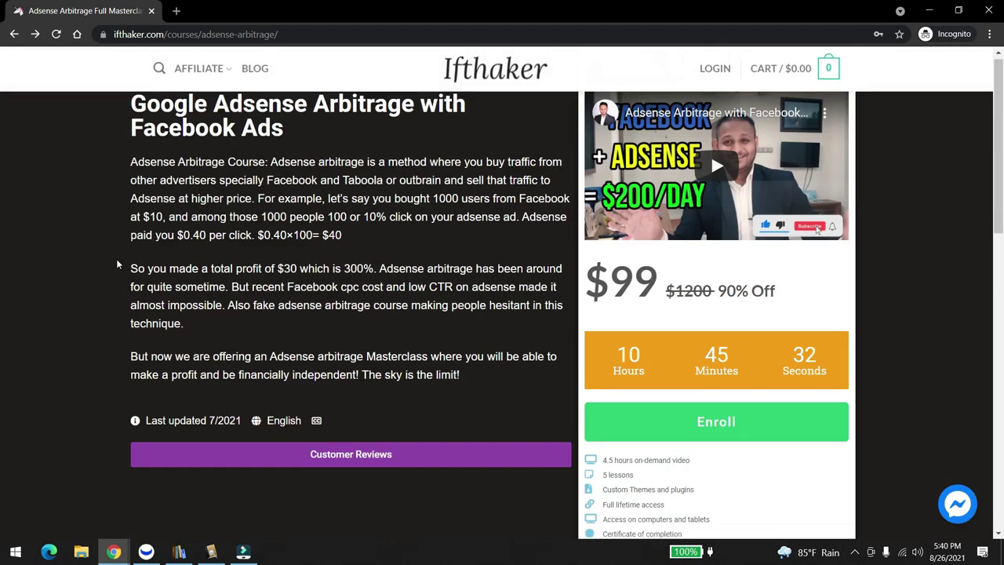